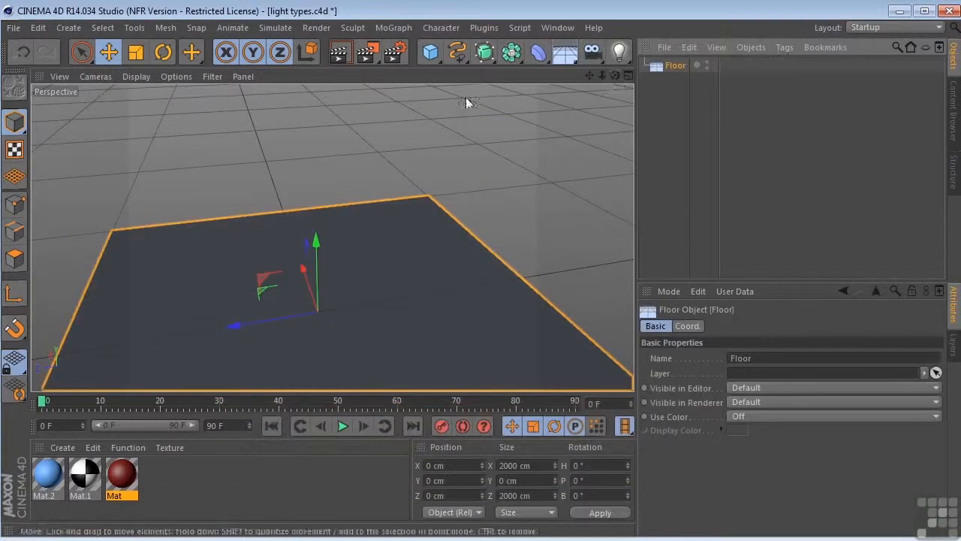
Add a cube and a sphere primitive to the scene alongside the floor
drag(603, 75, 600, 72)
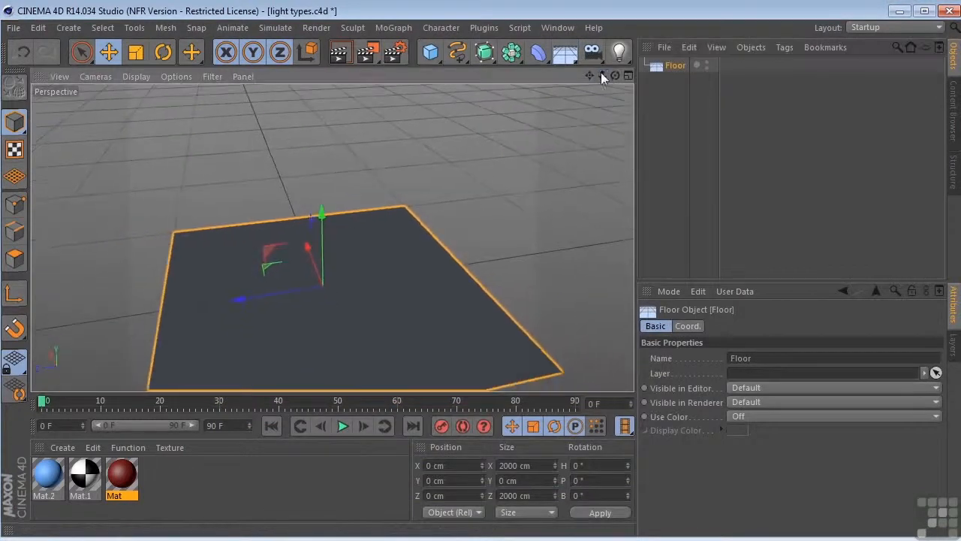
click(430, 52)
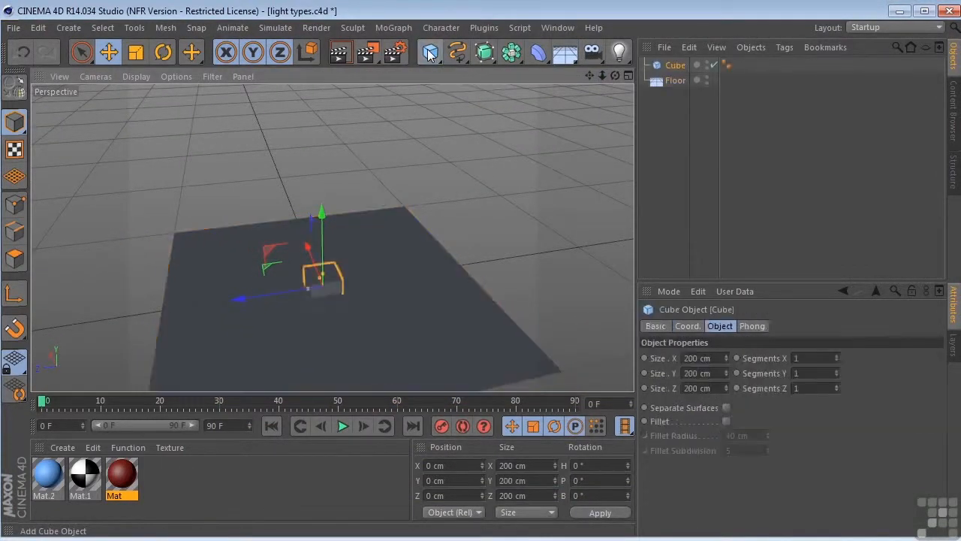
click(430, 52)
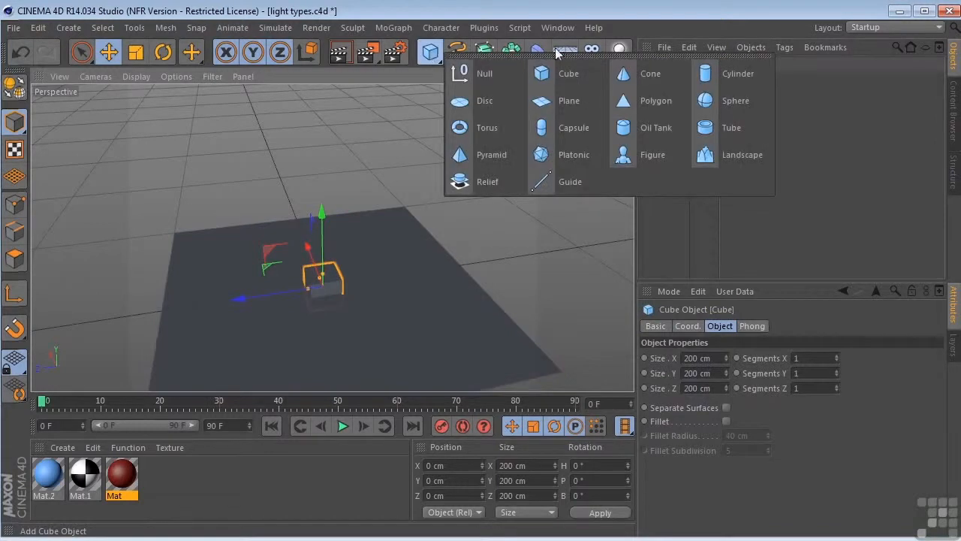
click(708, 108)
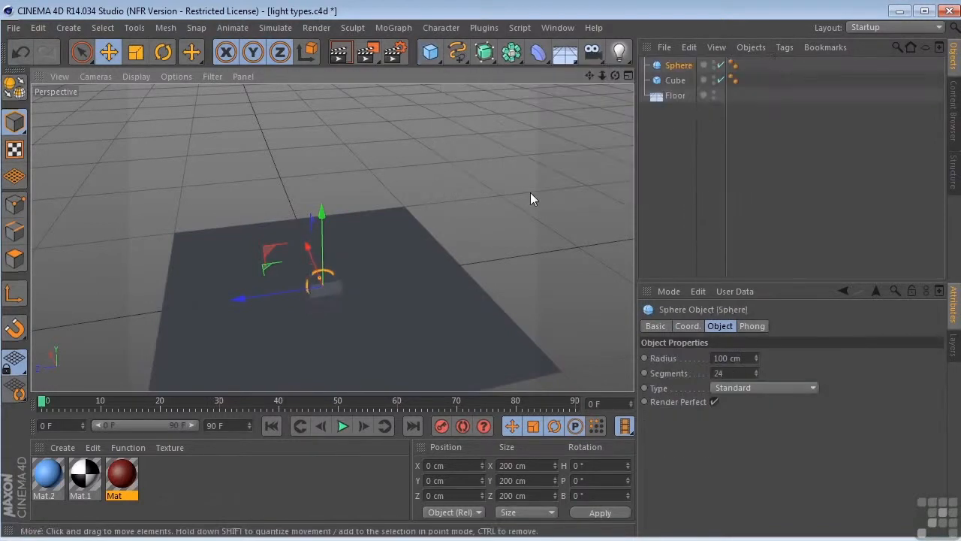
Raise the sphere by setting its Y position coordinate to 100 cm
drag(615, 76, 590, 94)
alt+drag(332, 237, 504, 210)
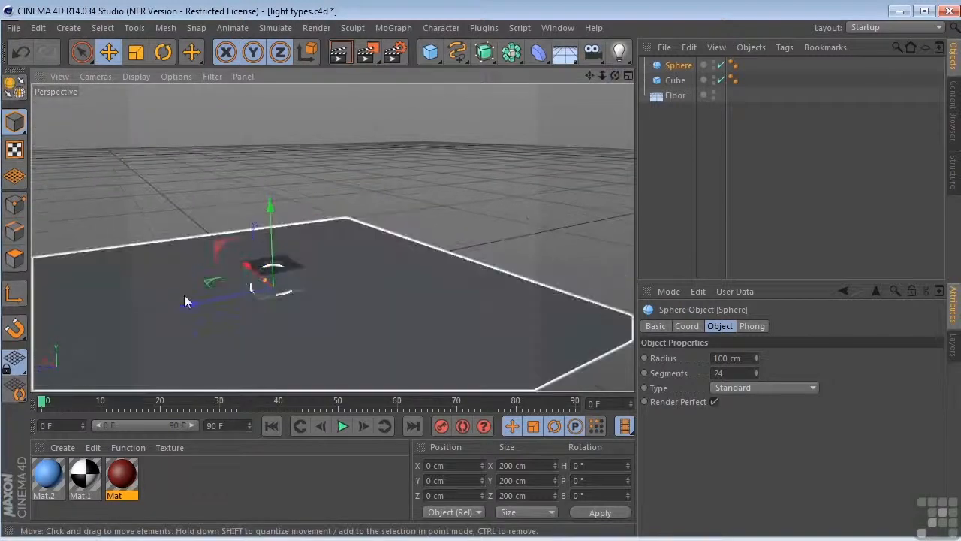
click(683, 65)
click(688, 326)
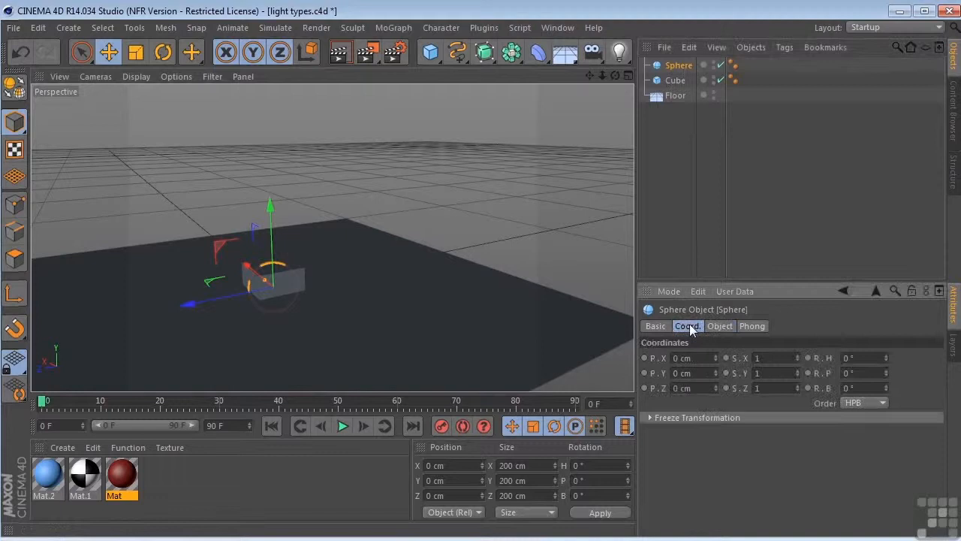
click(687, 373)
text(100)
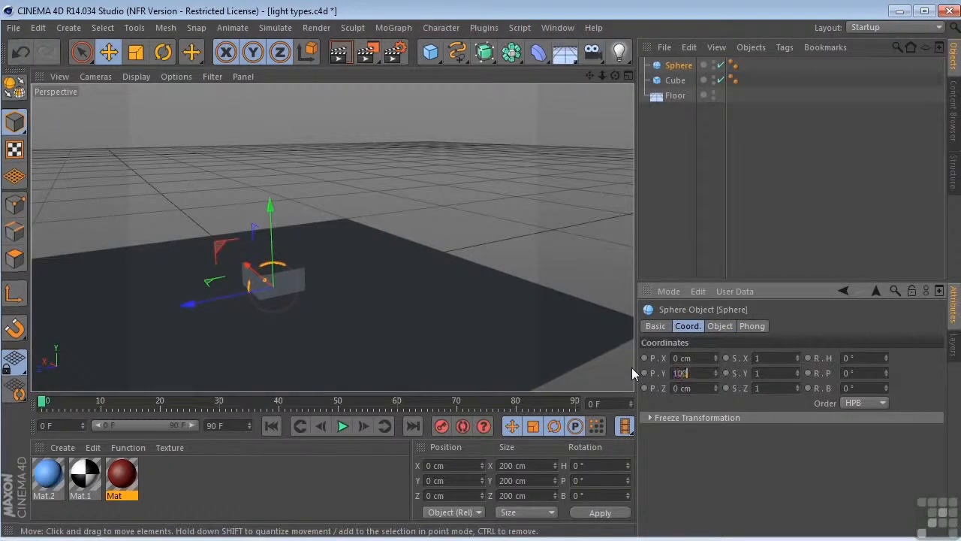
key(Return)
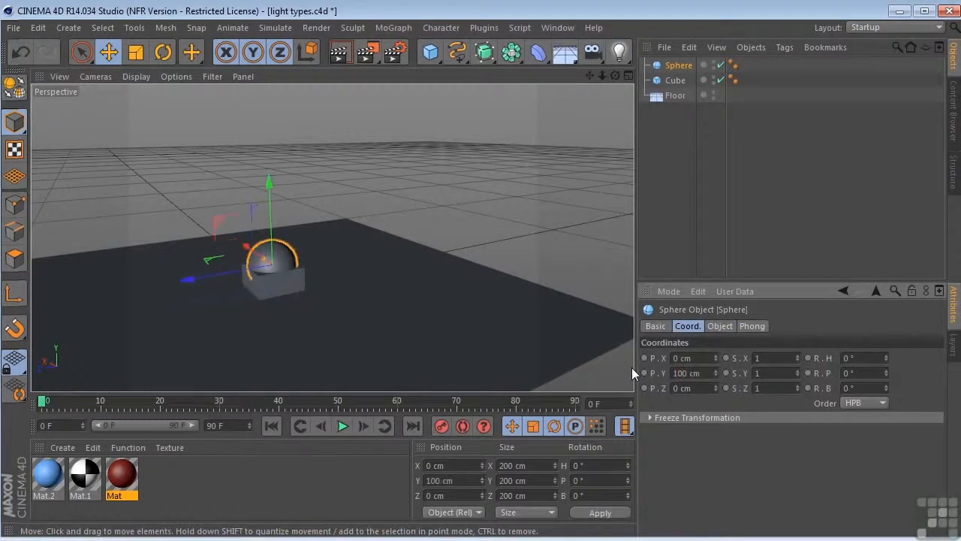
Set the cube's Y position to 100 cm and move it along Z to about 339 cm, beside the sphere
click(660, 81)
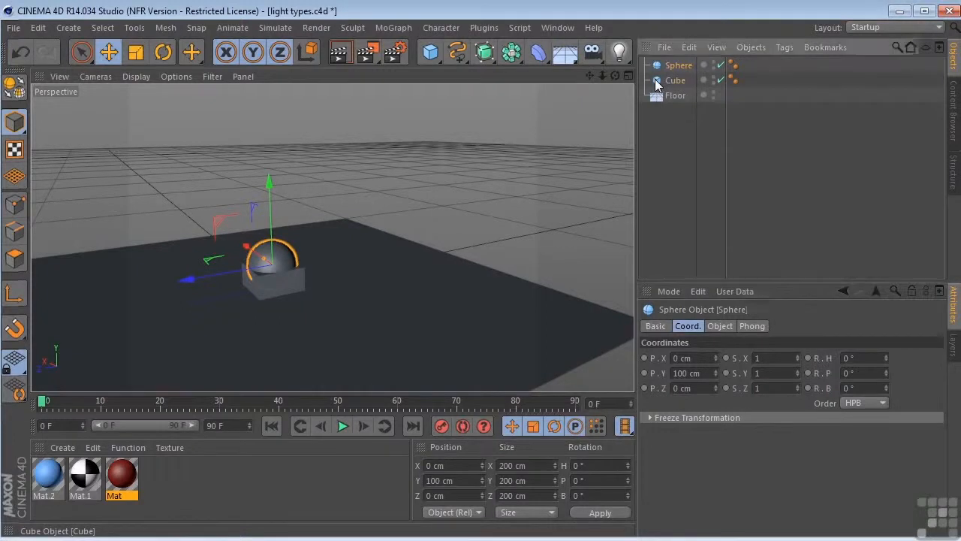
click(687, 373)
text(100)
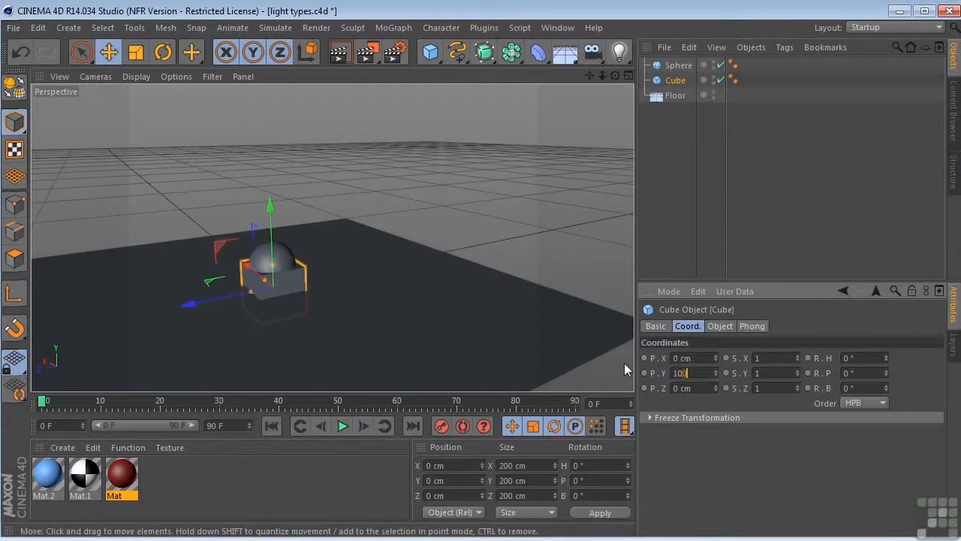
key(Return)
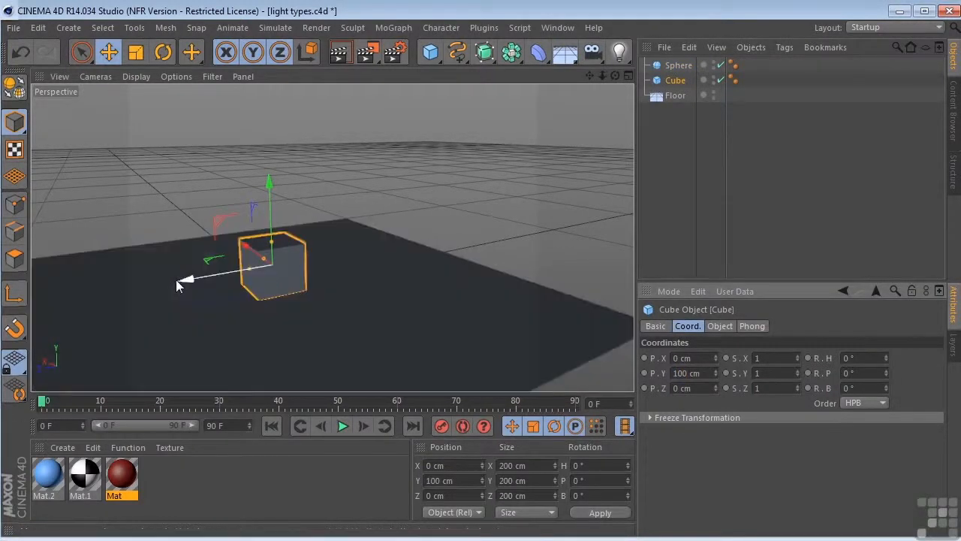
drag(179, 280, 87, 302)
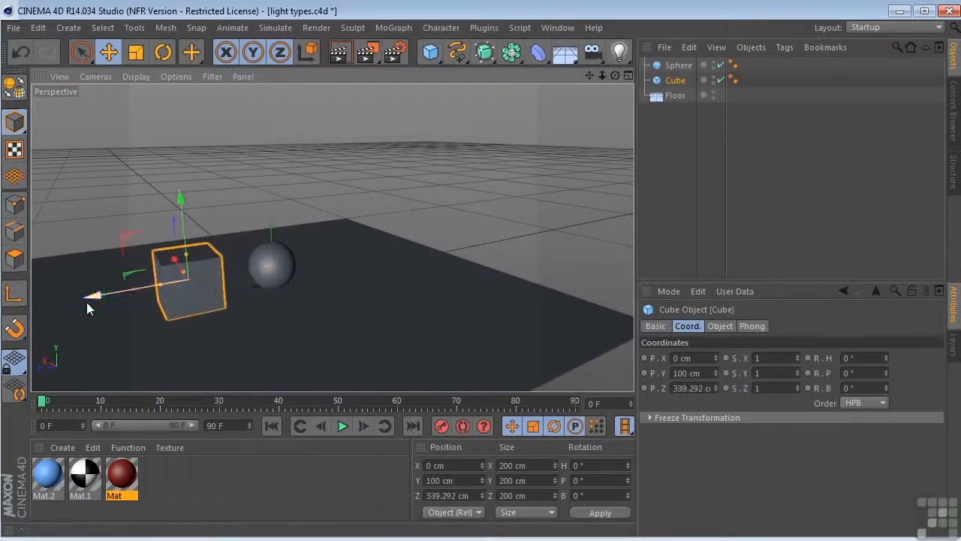
drag(615, 76, 615, 113)
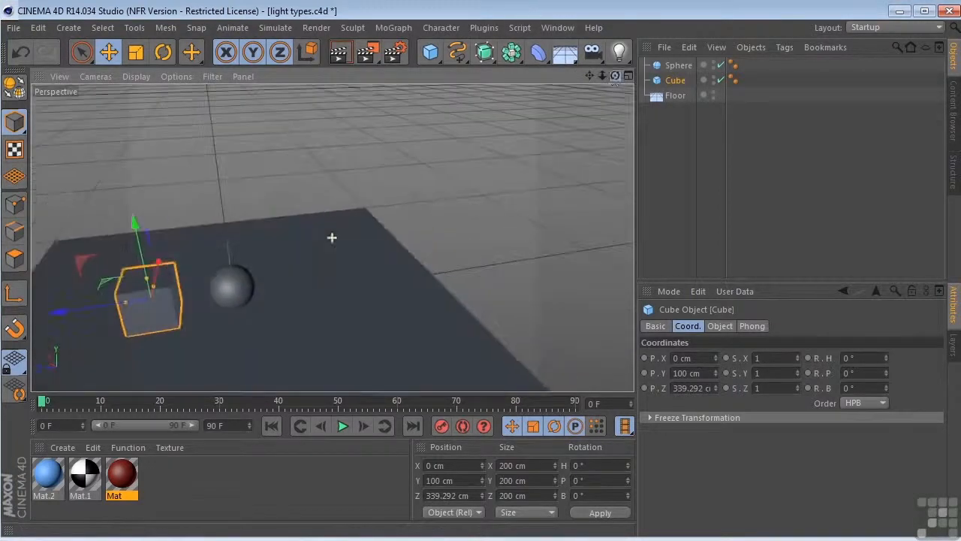
drag(590, 75, 728, 33)
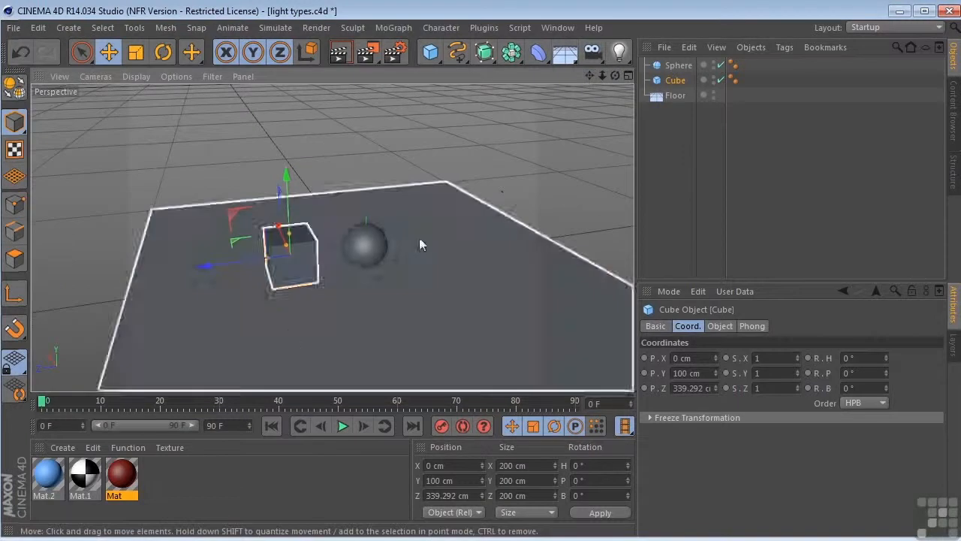
Open the Material Editor and examine the Color channel of the red Mat and the blue Mat.2
click(122, 473)
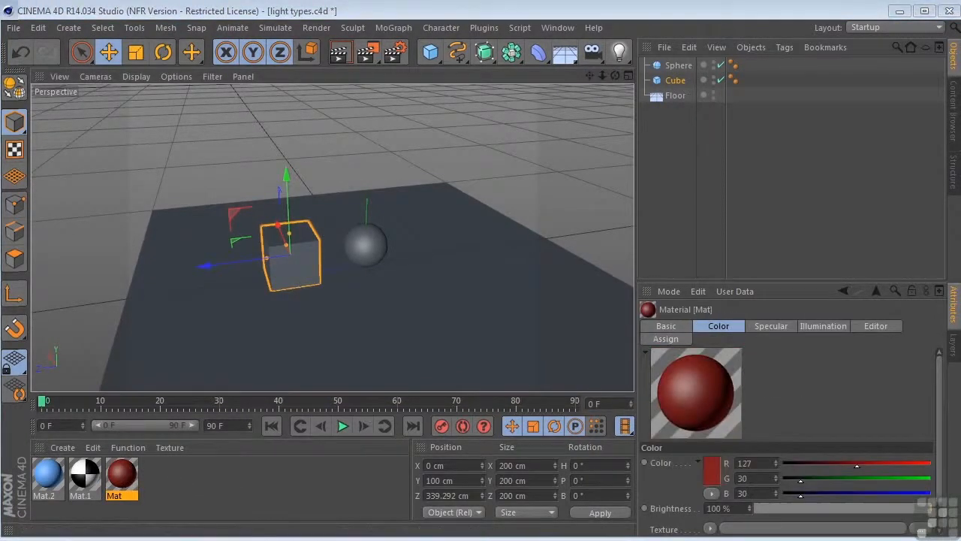
double_click(123, 473)
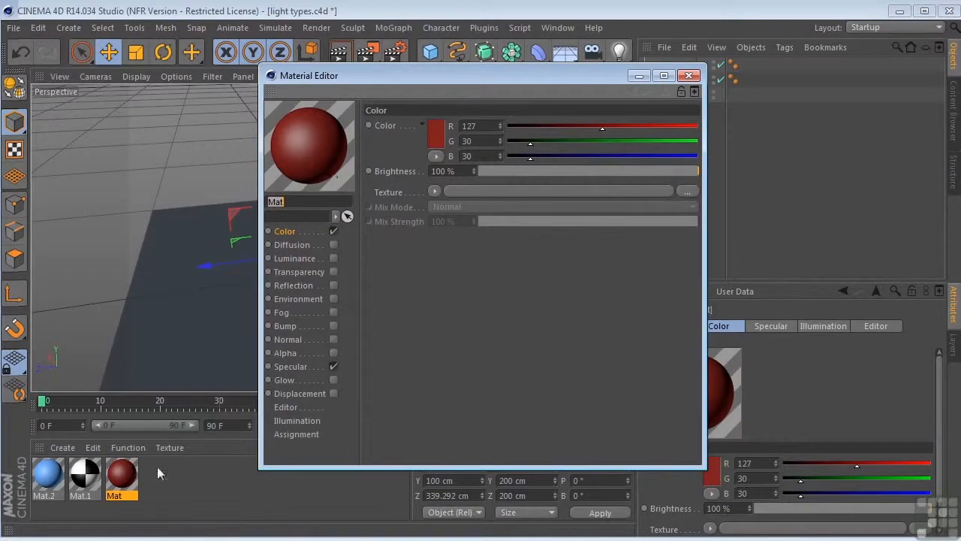
click(49, 474)
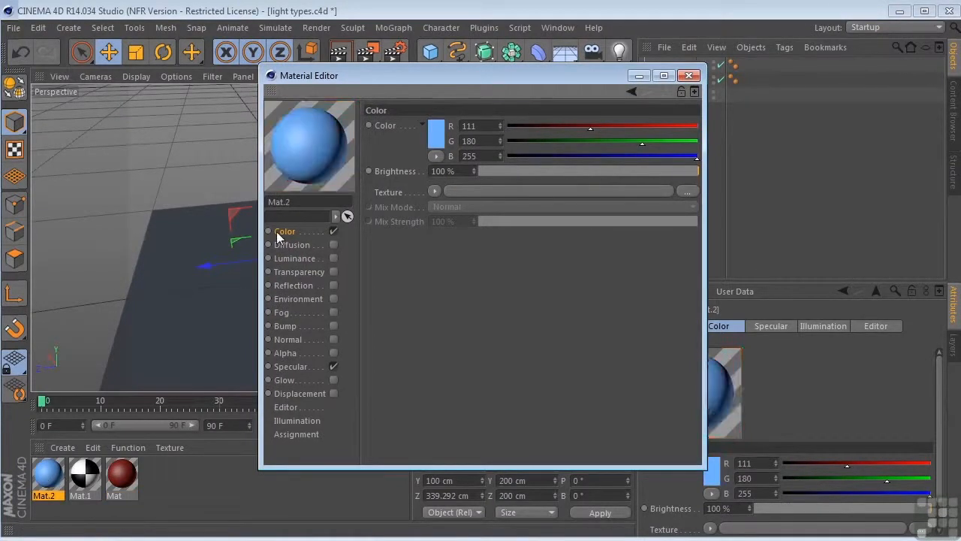
Assign the Checkerboard surface shader as Mat.1's color texture and view its shader properties
click(78, 474)
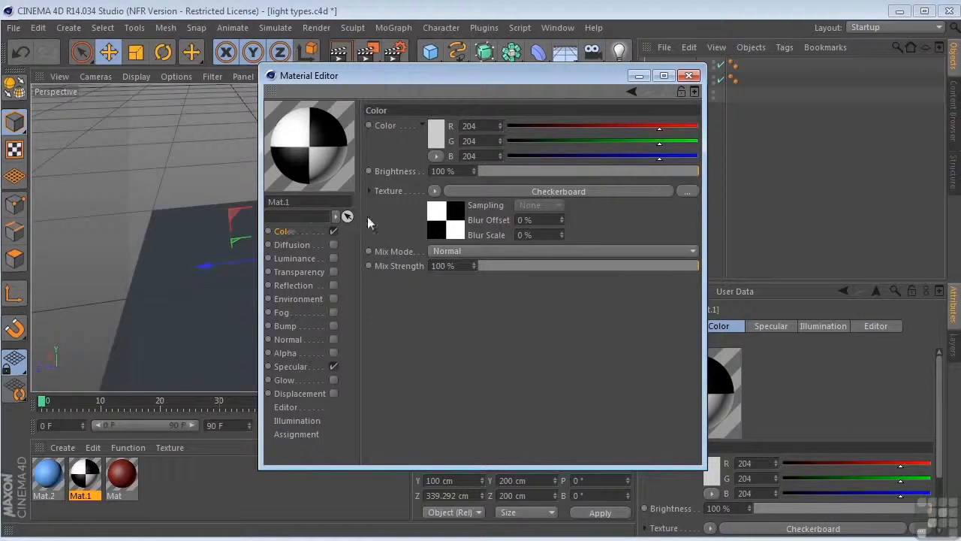
click(436, 191)
mouse_move(480, 521)
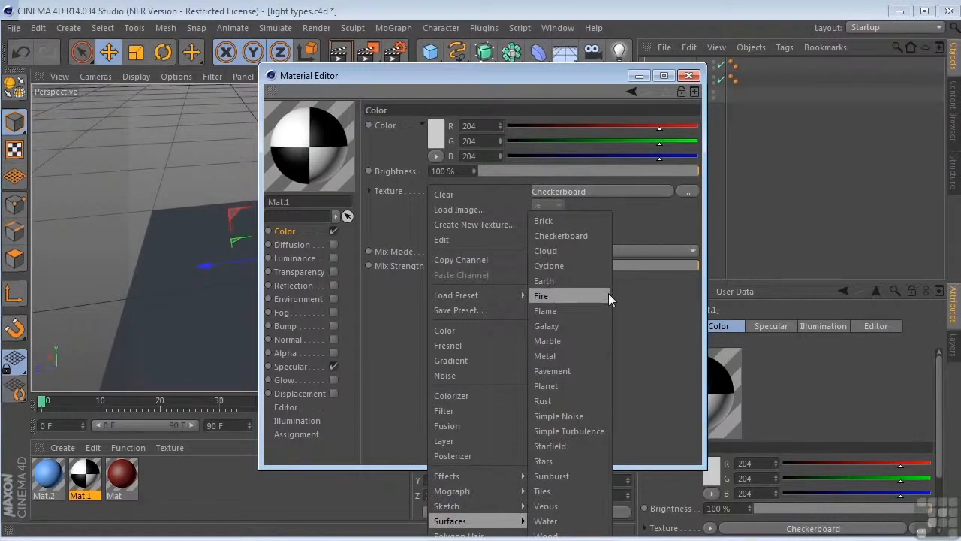
click(586, 235)
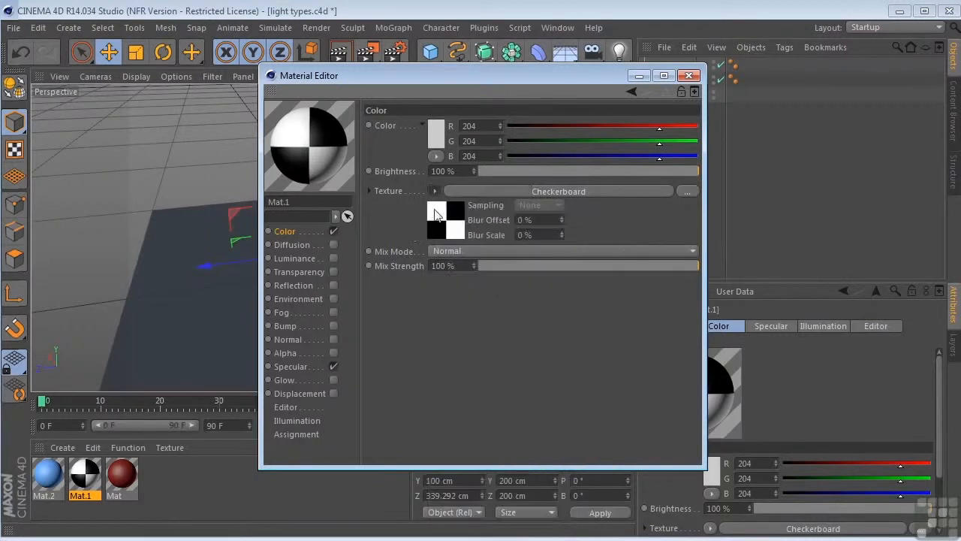
click(435, 214)
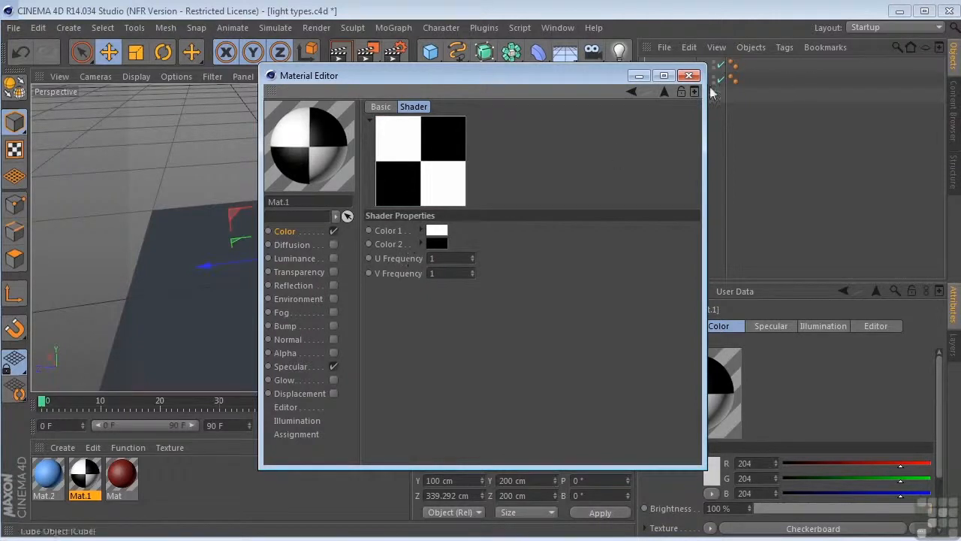
click(688, 75)
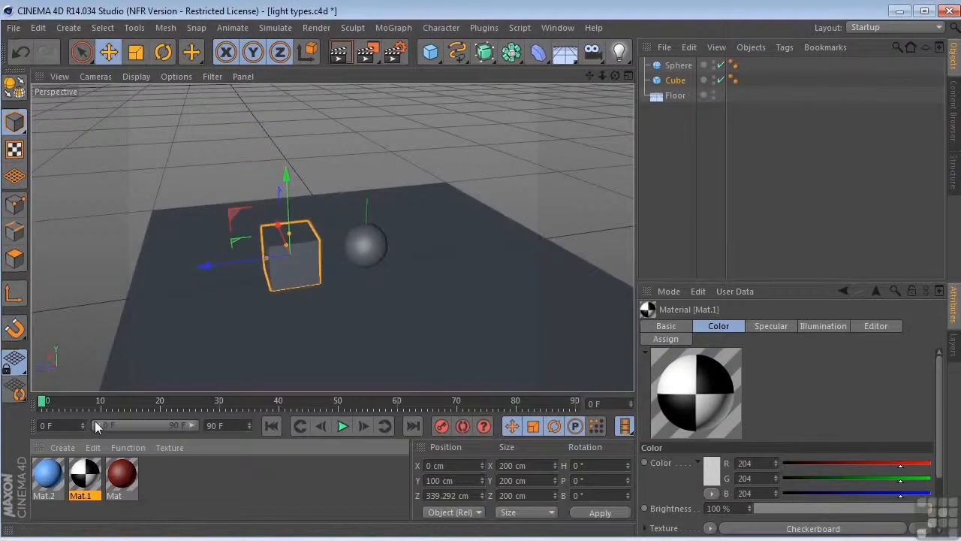
Apply the checkered Mat.1 to the cube, the red Mat to the floor and the blue Mat.2 to the sphere
drag(84, 473, 311, 256)
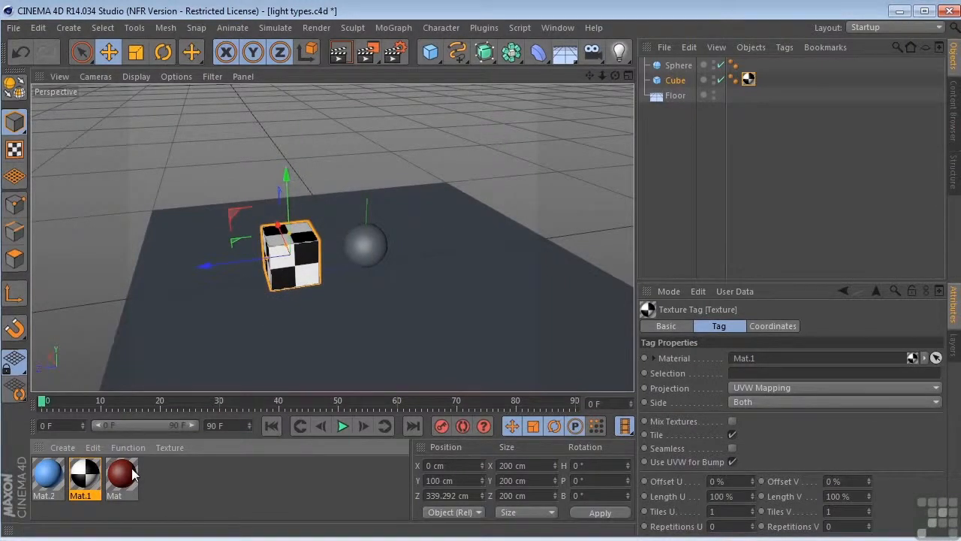
drag(132, 473, 655, 99)
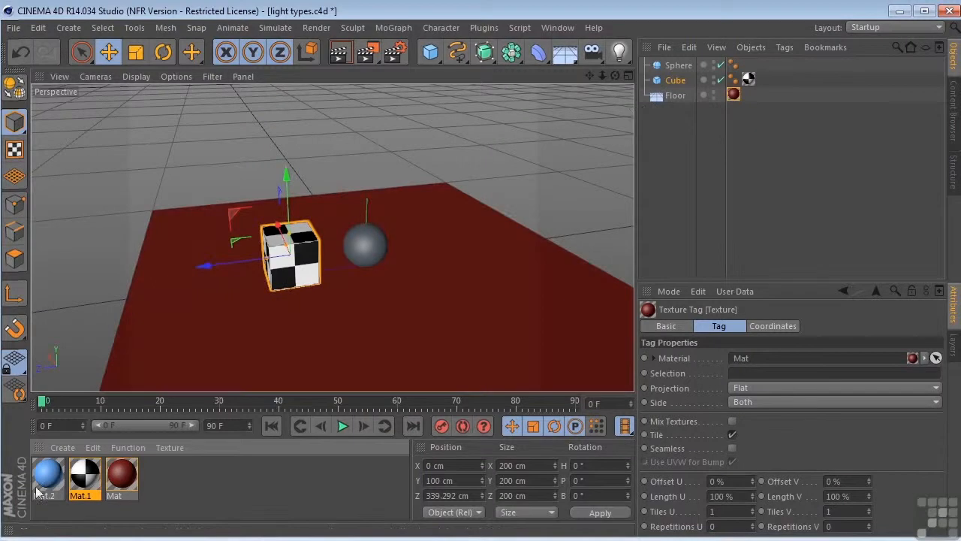
drag(45, 484, 362, 244)
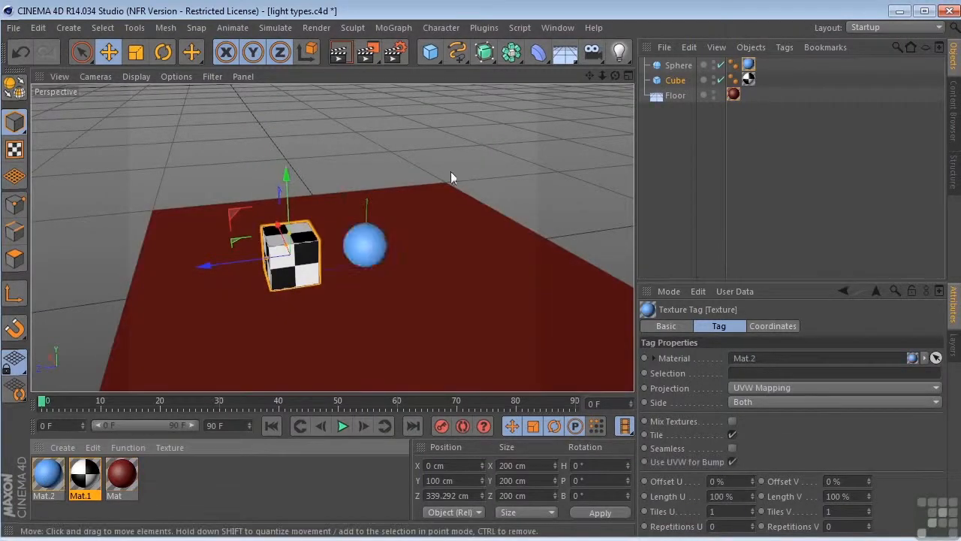
Render the scene to the Picture Viewer, examine the cube, sphere and floor, and close the render
click(367, 51)
drag(861, 103, 410, 28)
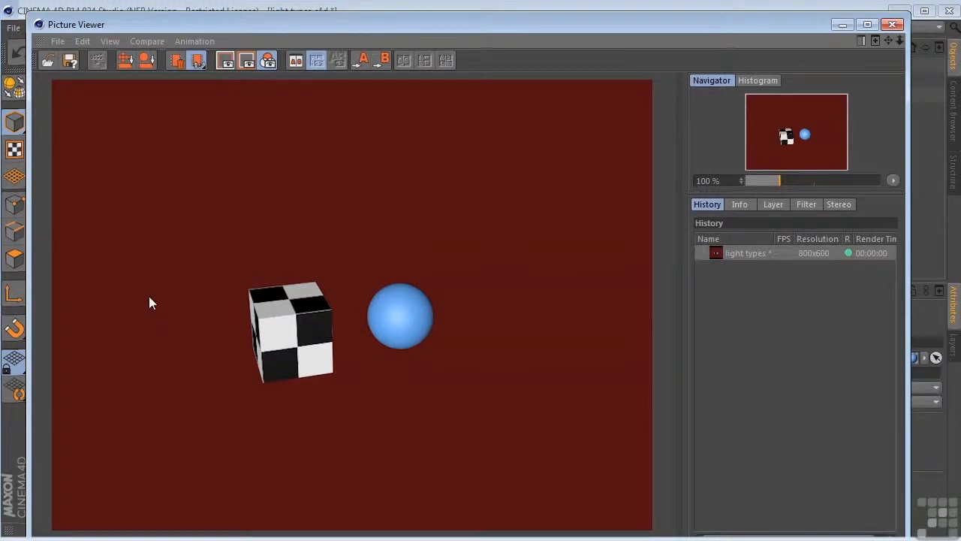
click(892, 25)
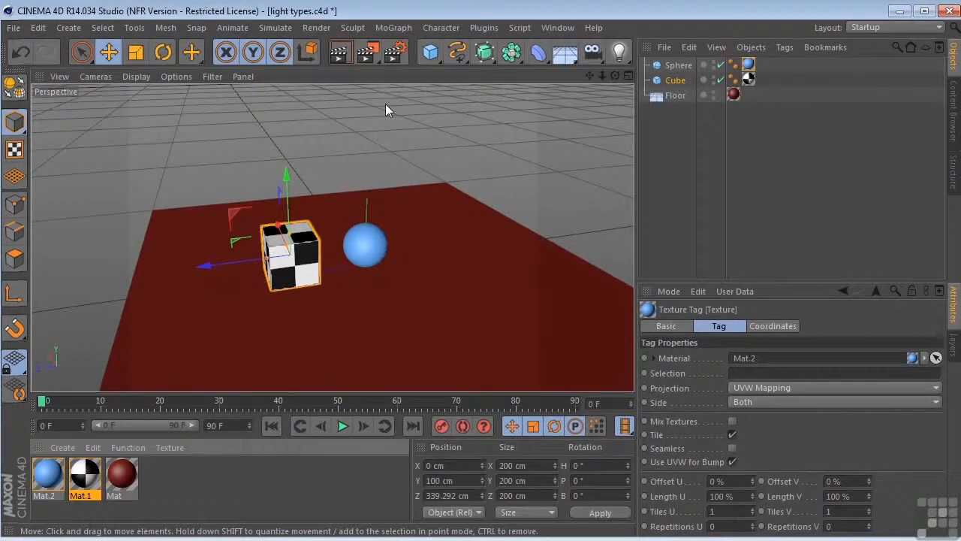
Add a standard Light and move it up to about 729 cm in Y and out to about 1088 cm in X
click(619, 53)
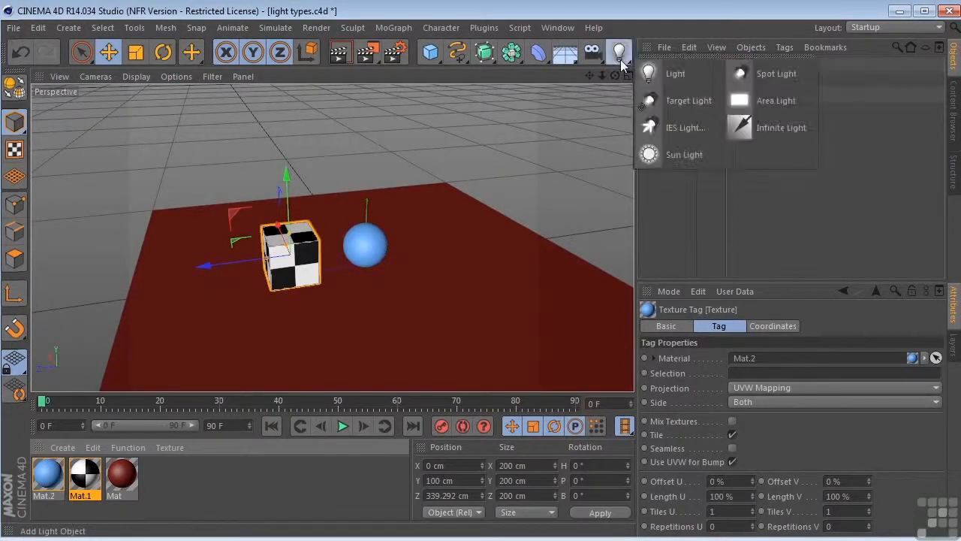
click(658, 78)
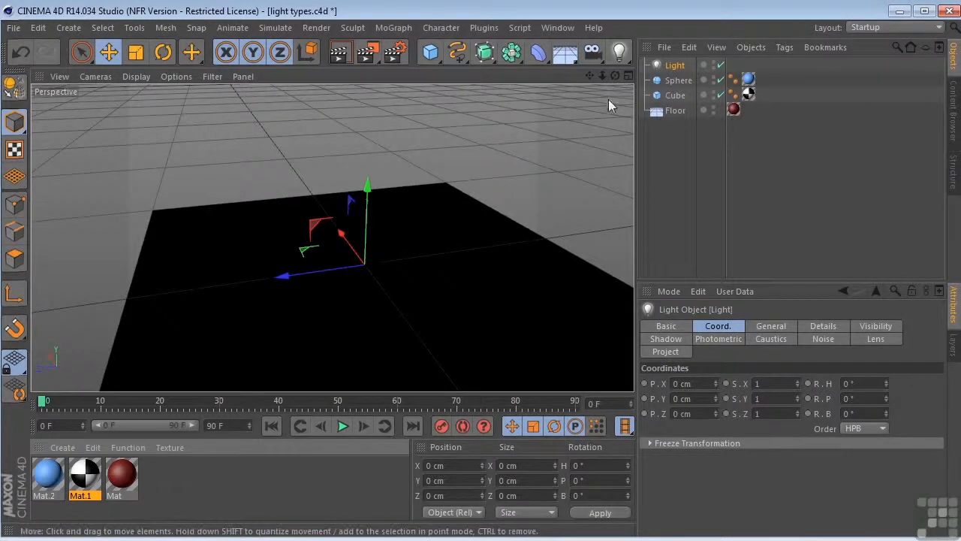
alt+drag(548, 113, 505, 169)
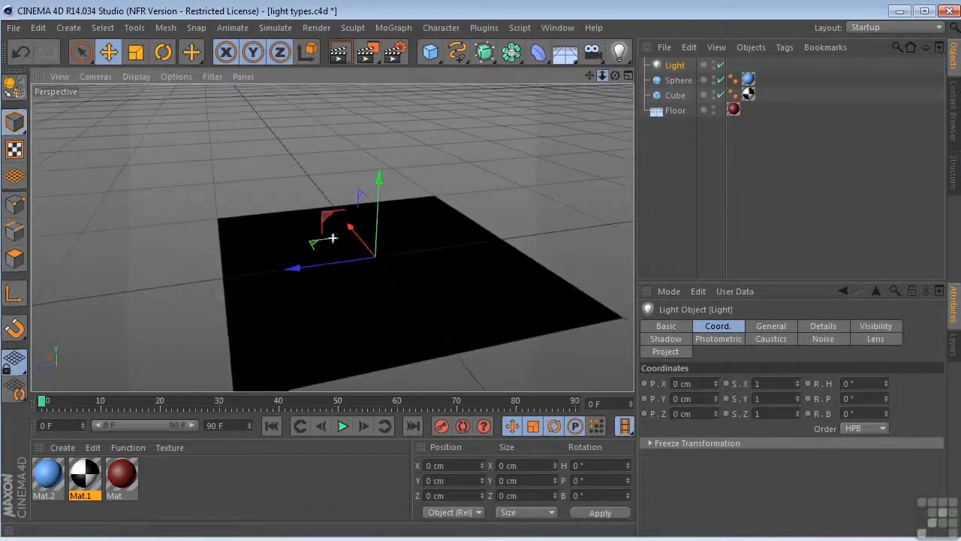
drag(602, 78, 593, 90)
drag(371, 179, 378, 85)
drag(615, 76, 525, 86)
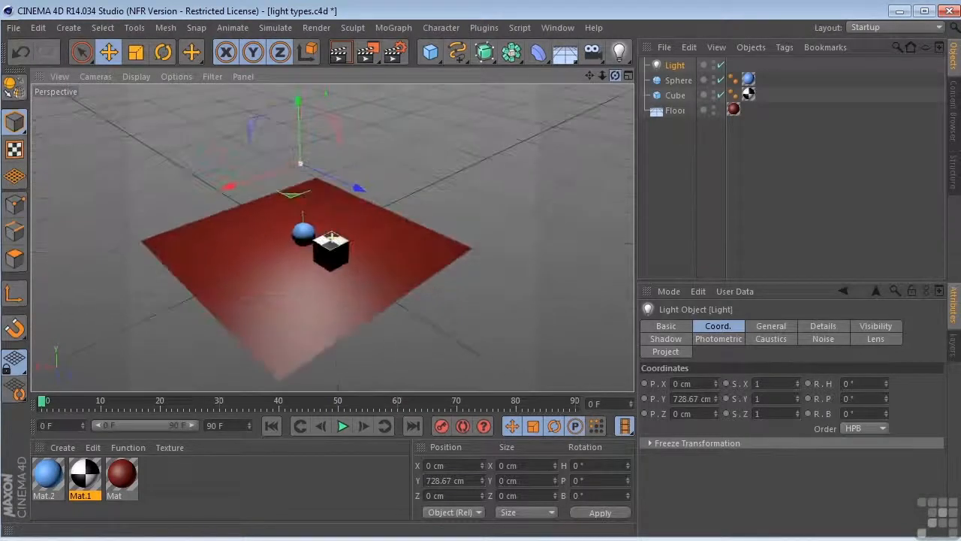
drag(224, 188, 65, 247)
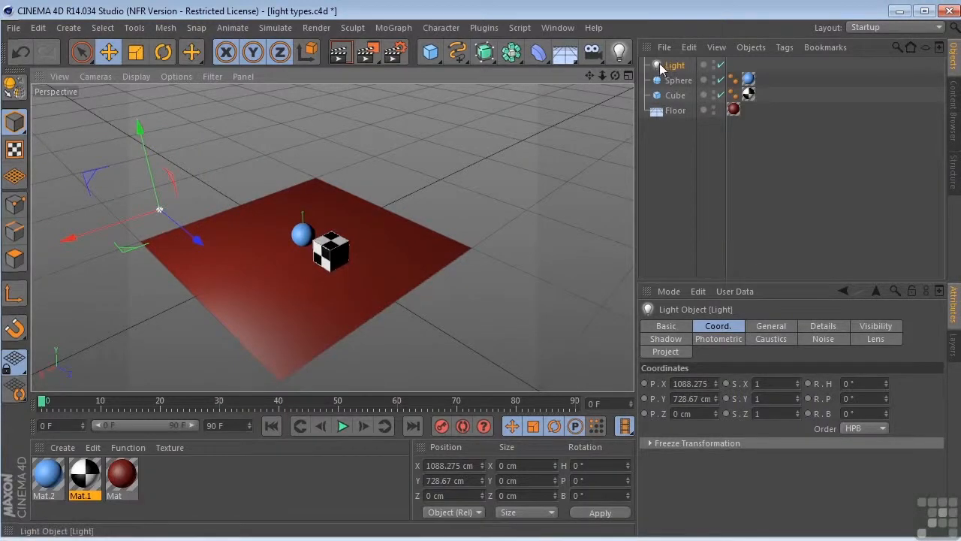
Change the light's type to Spot in its general settings
click(770, 327)
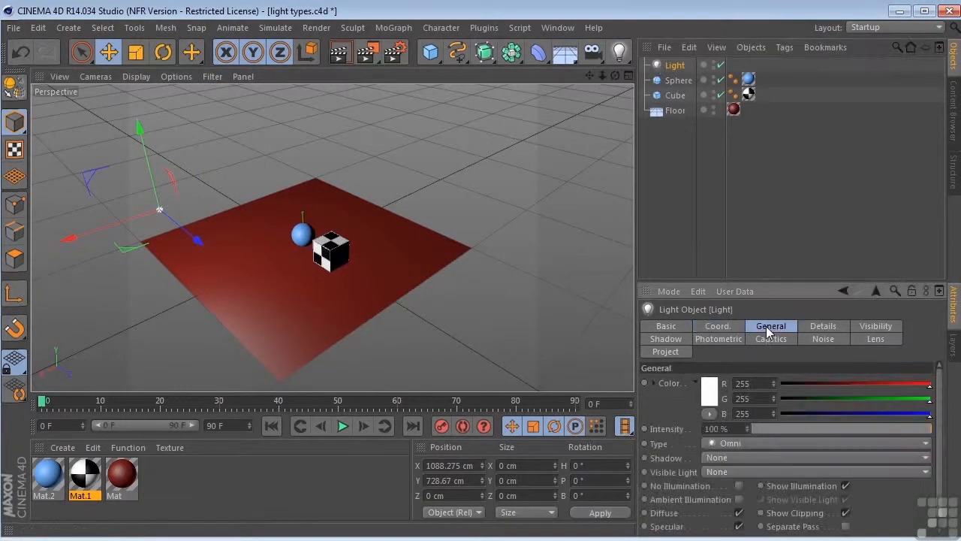
click(722, 443)
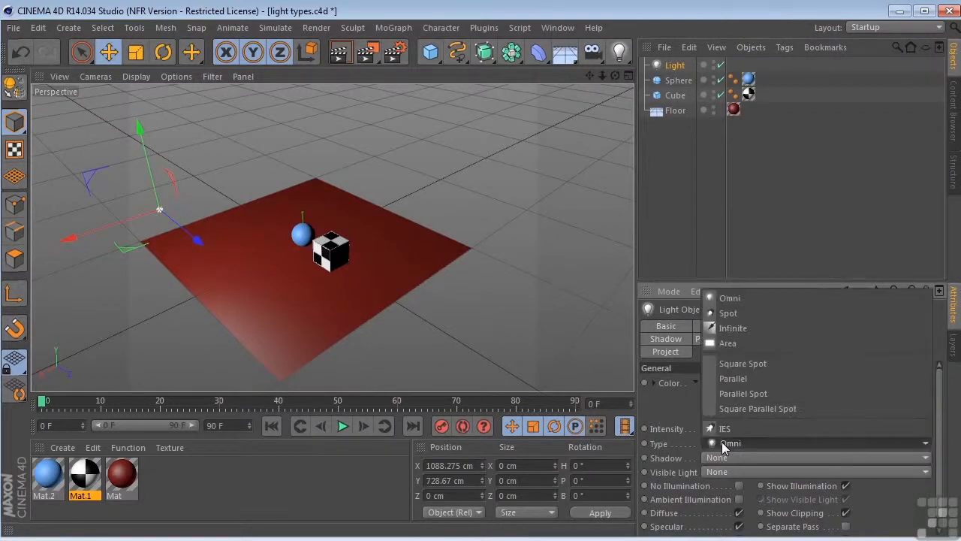
click(739, 311)
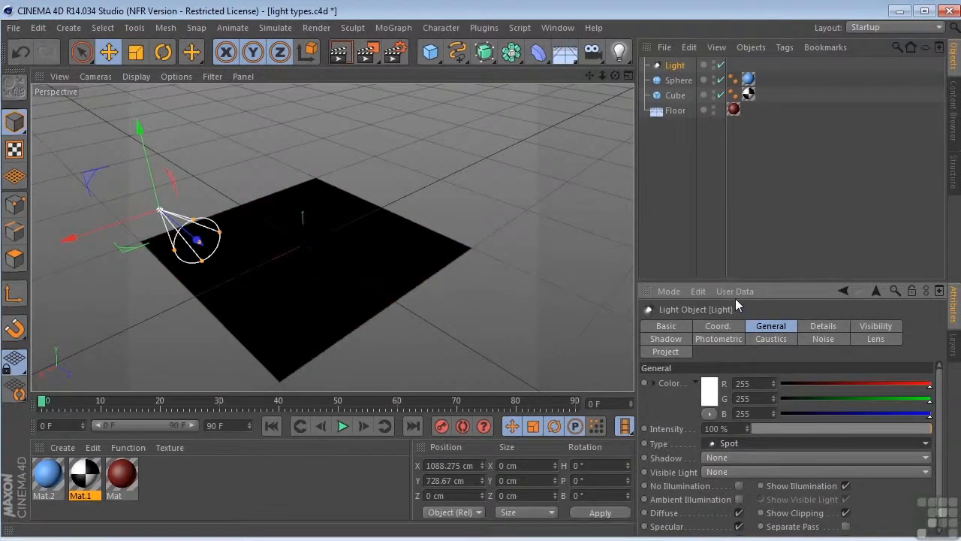
Render the active view to check the spot light's effect, and clear the preview
click(336, 54)
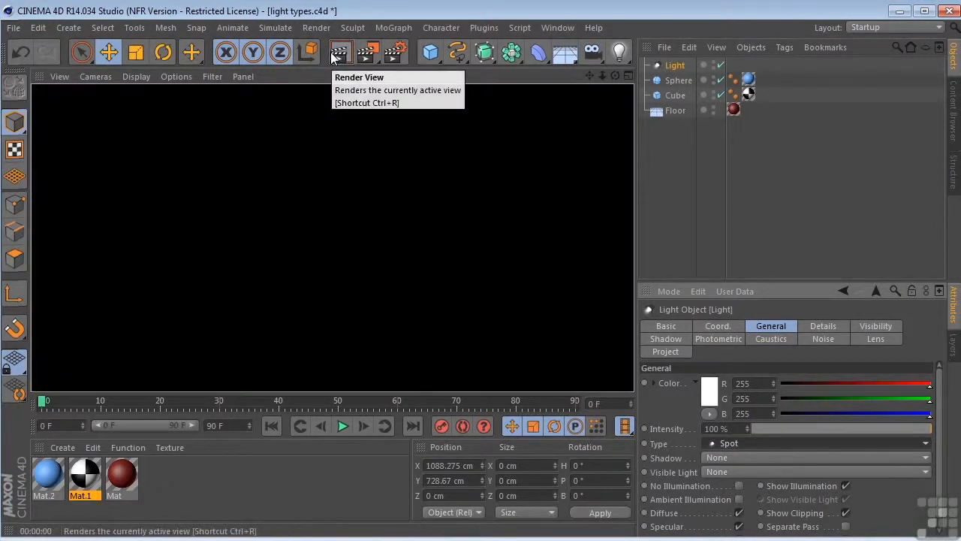
click(590, 129)
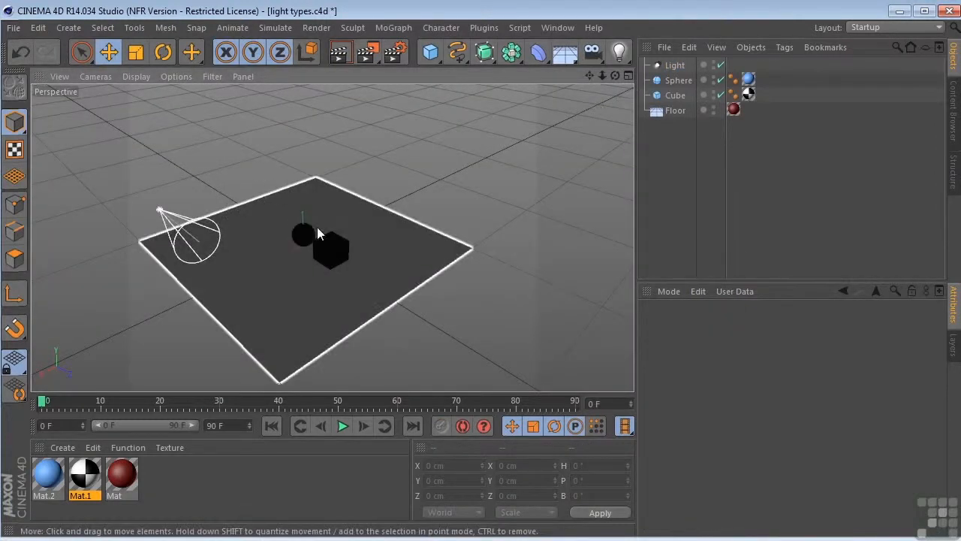
Rotate the spot light to about H 89.9°, P -33.3°, B 17.1° toward the objects and widen its cone to about 53.7°
click(164, 52)
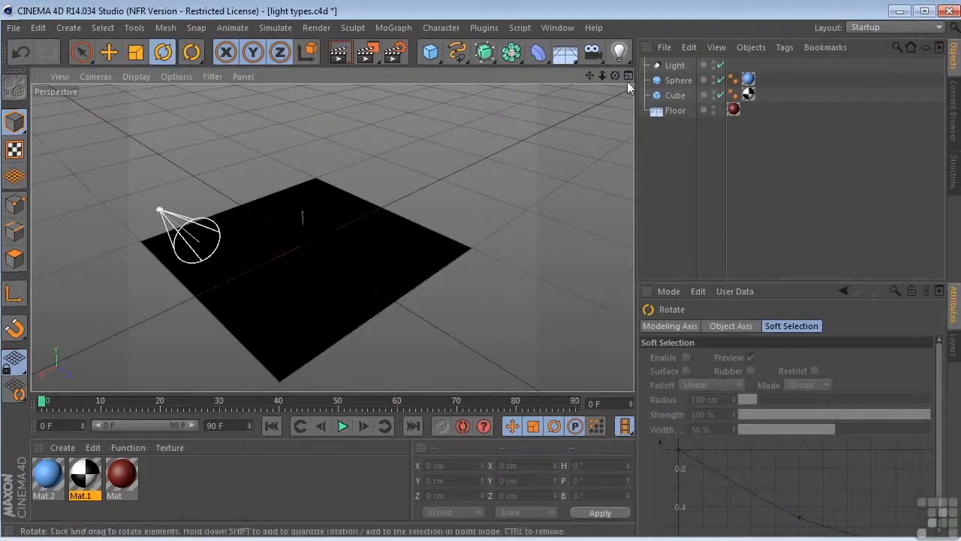
click(659, 65)
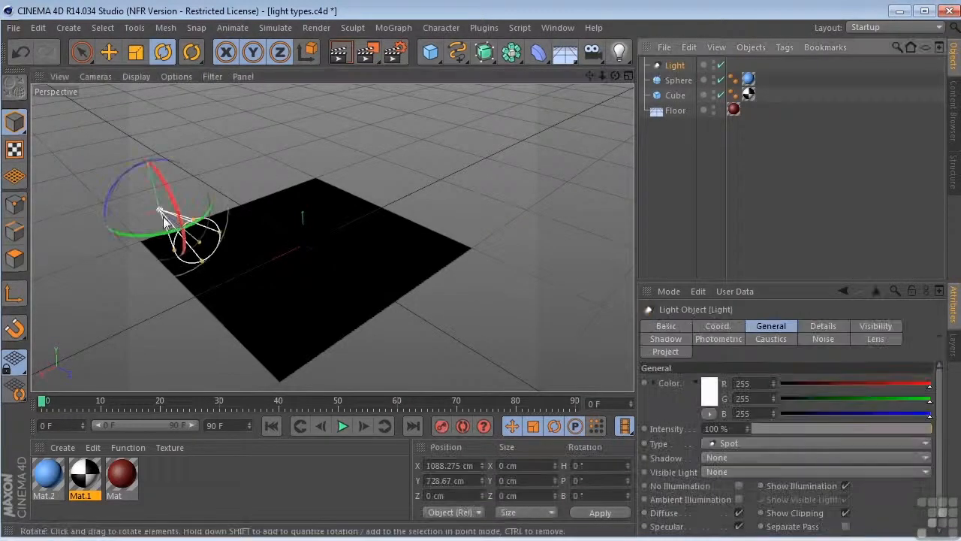
drag(142, 236, 235, 213)
drag(167, 162, 208, 170)
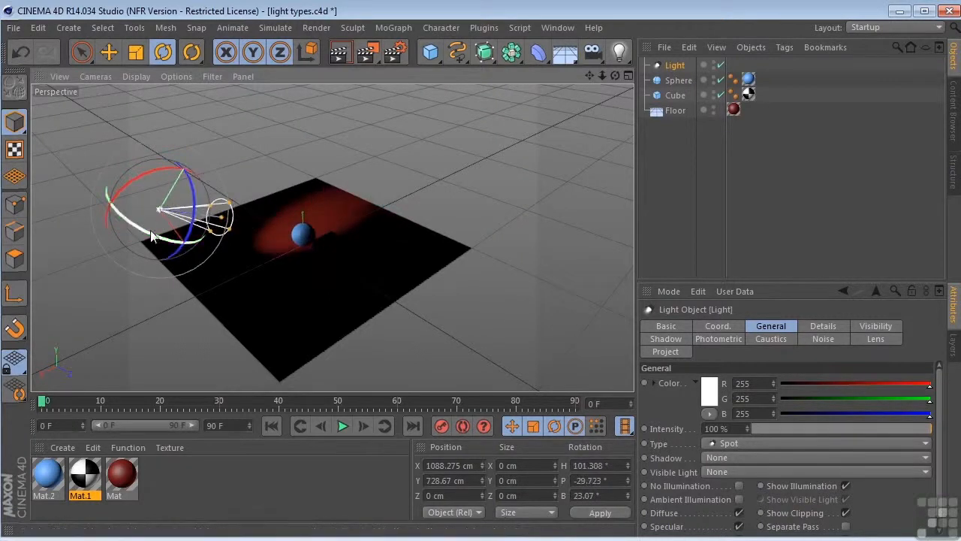
drag(150, 229, 141, 225)
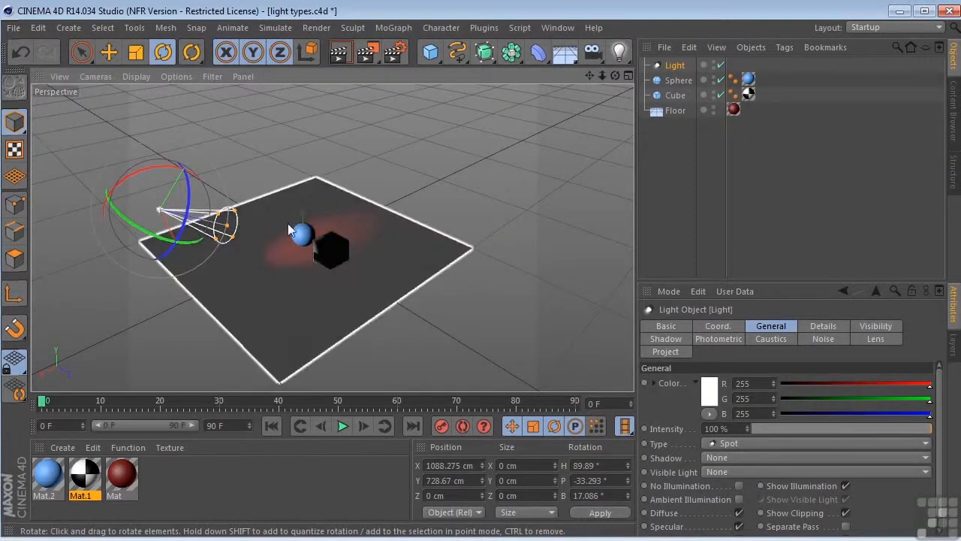
mouse_move(235, 234)
mouse_down()
mouse_move(247, 239)
mouse_move(229, 250)
mouse_up()
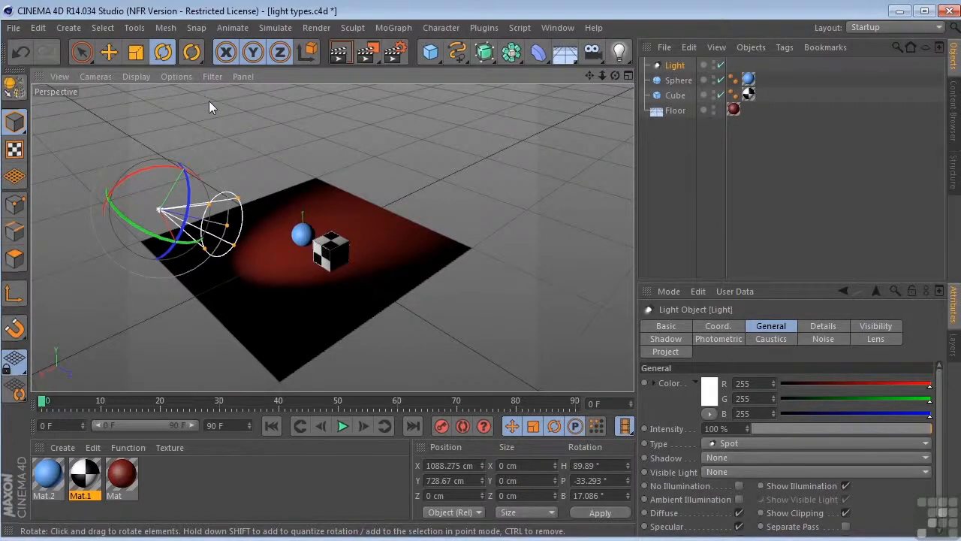
Look through the spot light as the camera and reposition it to about X 970, Y 928, Z 1378 cm, aimed at the cube and sphere
click(110, 78)
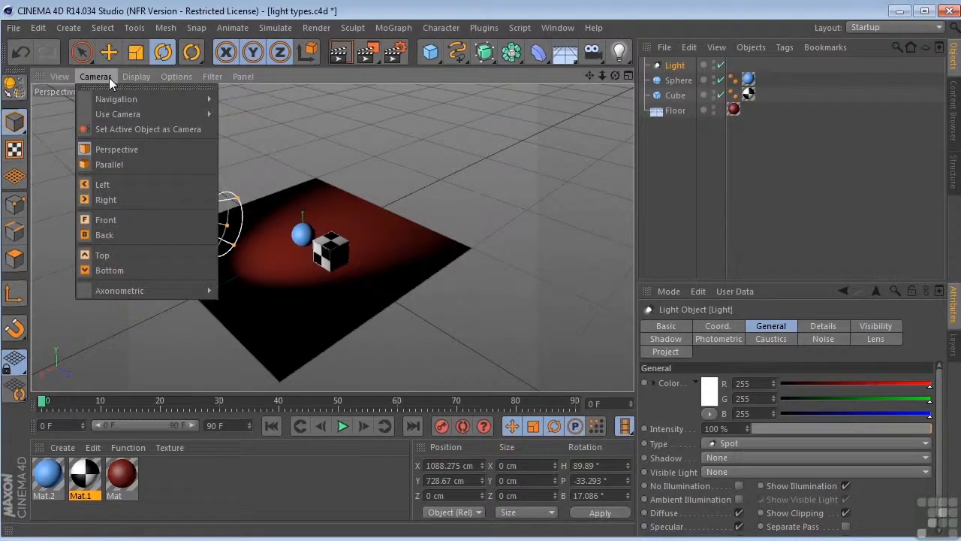
click(658, 68)
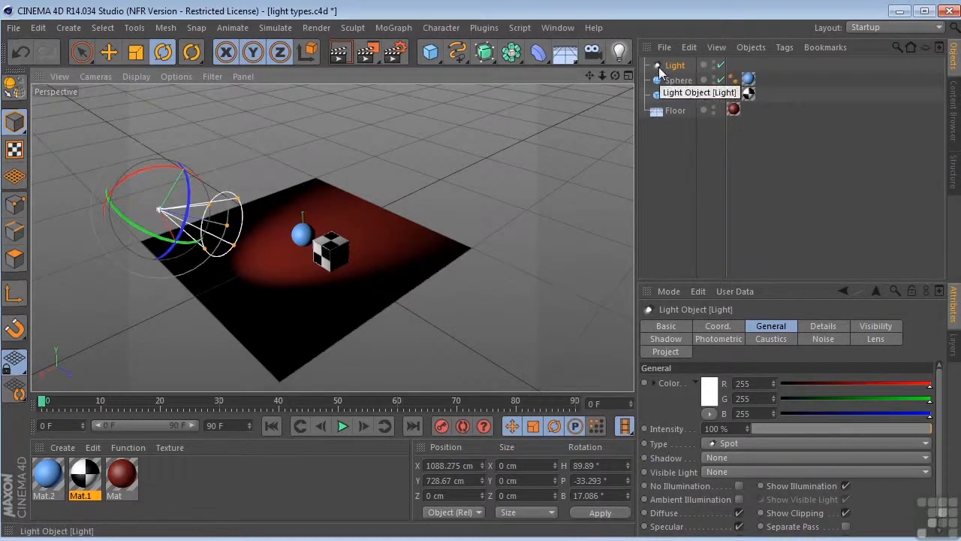
click(88, 77)
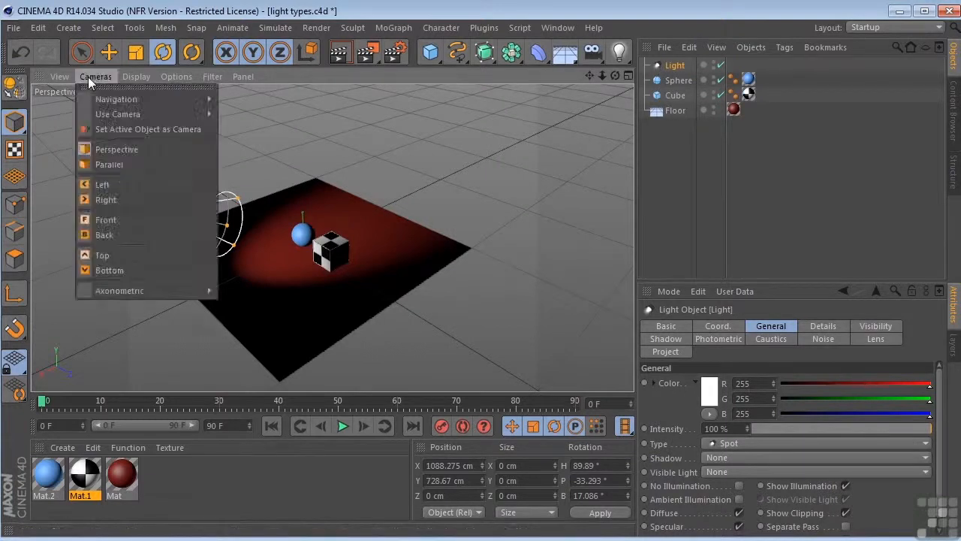
click(107, 131)
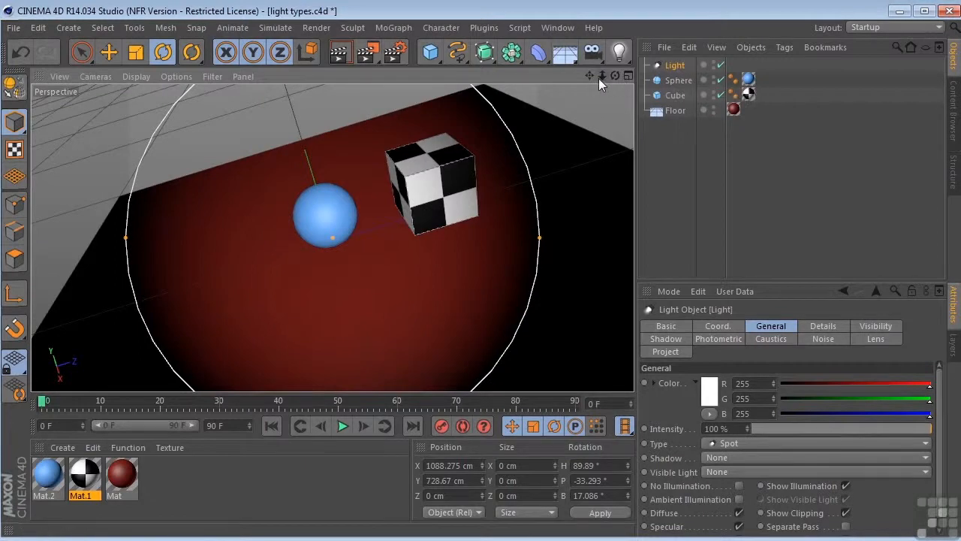
drag(602, 76, 602, 84)
drag(602, 76, 557, 85)
mouse_move(615, 76)
mouse_down()
mouse_move(575, 79)
mouse_move(661, 81)
mouse_move(619, 74)
mouse_move(560, 86)
mouse_move(612, 77)
mouse_move(575, 80)
mouse_move(594, 151)
mouse_up()
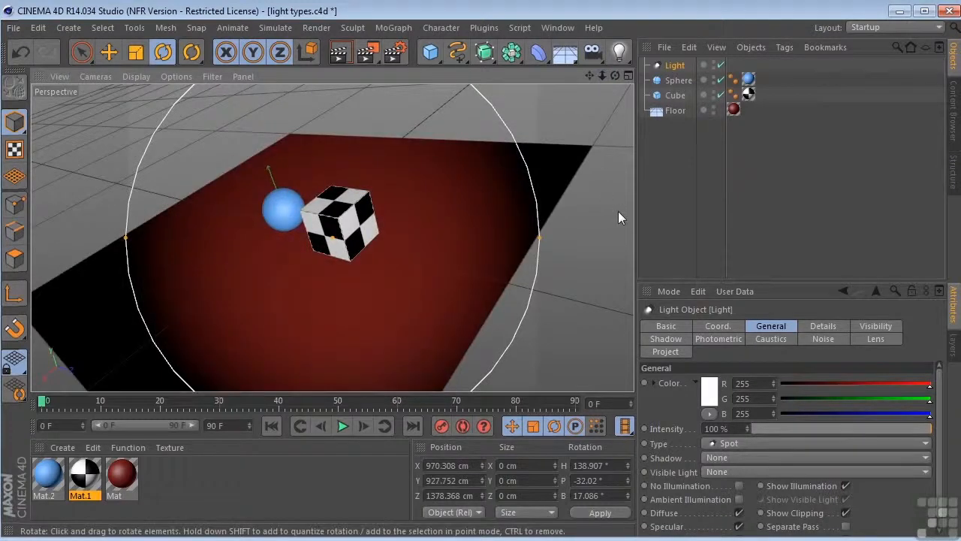
Return the view to the default camera and frame the floor, cube and sphere from the side of the light
click(96, 77)
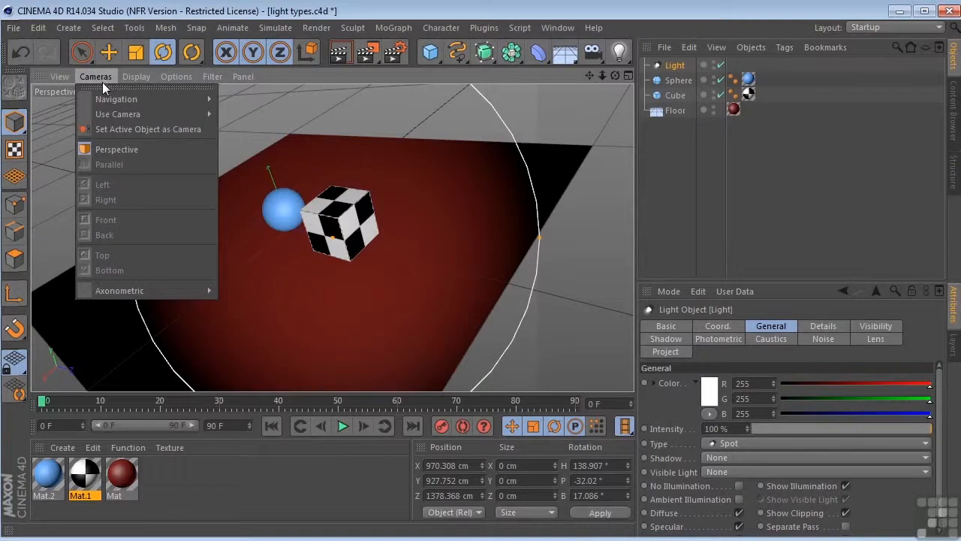
mouse_move(111, 114)
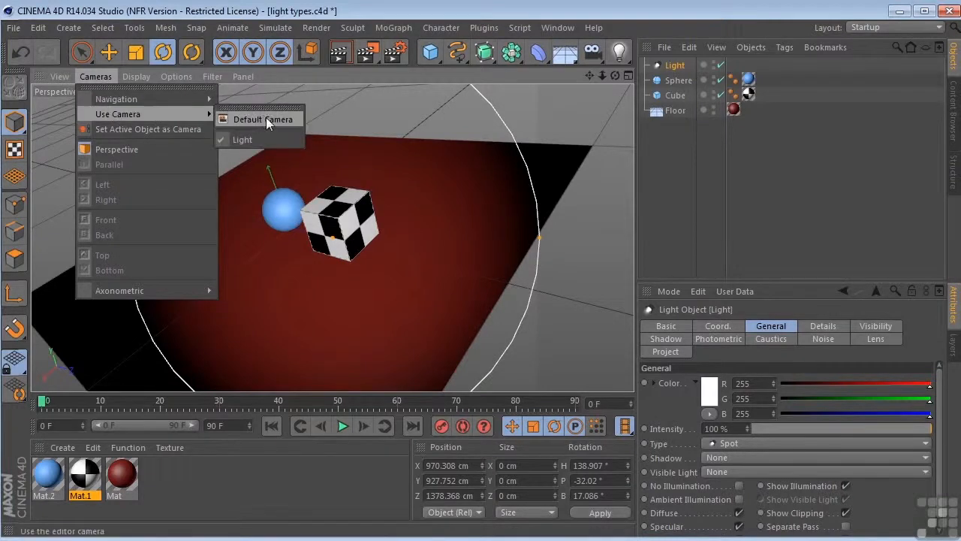
click(265, 118)
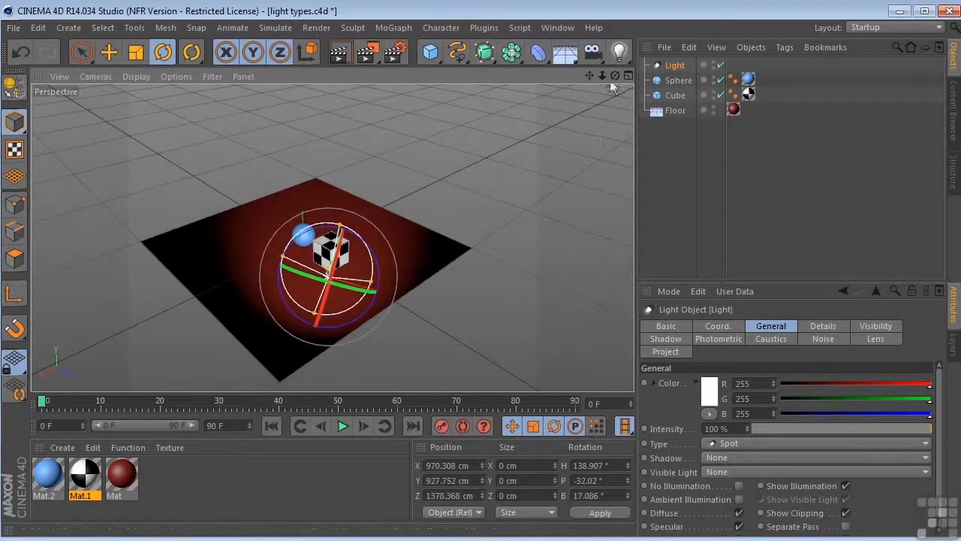
drag(615, 76, 525, 94)
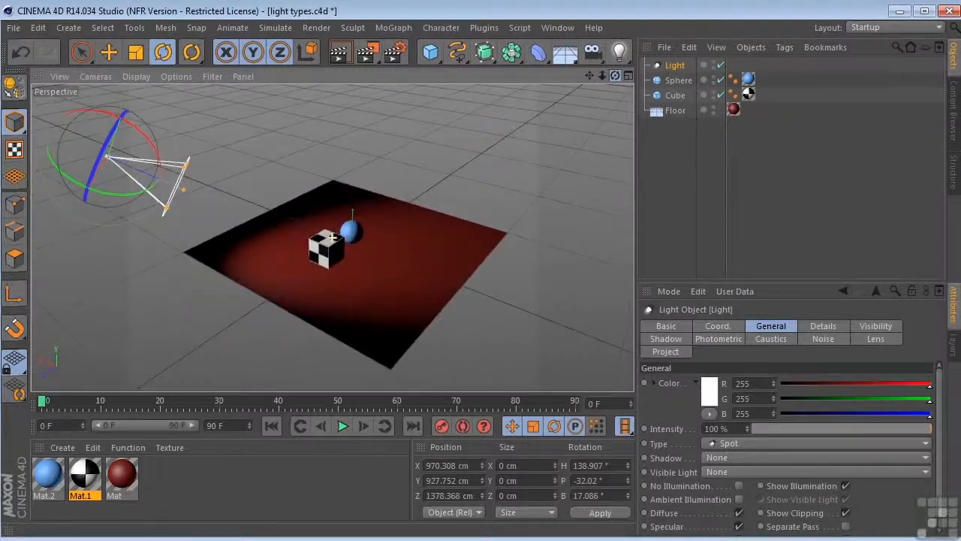
drag(602, 76, 630, 79)
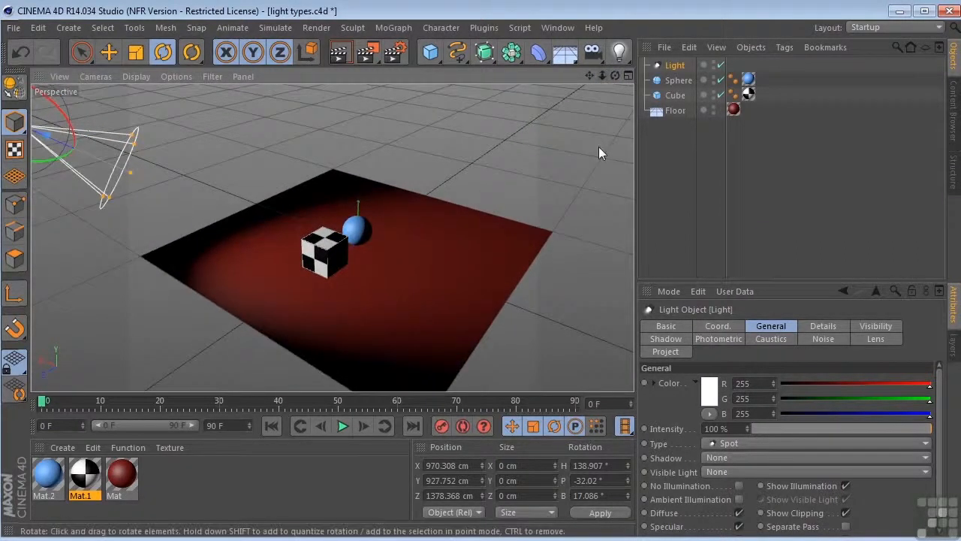
Set the spot light's shadow to Area, and check it in a Picture Viewer render
click(744, 458)
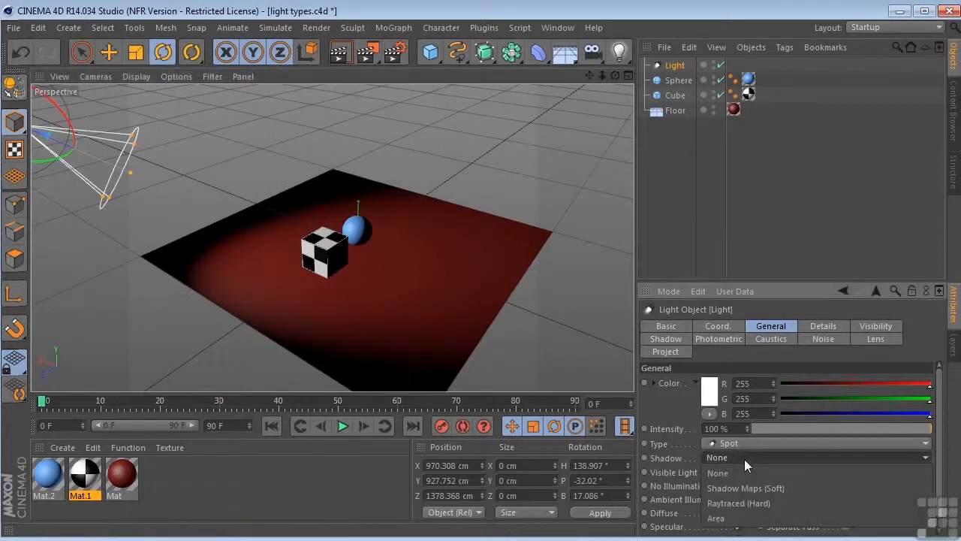
click(735, 518)
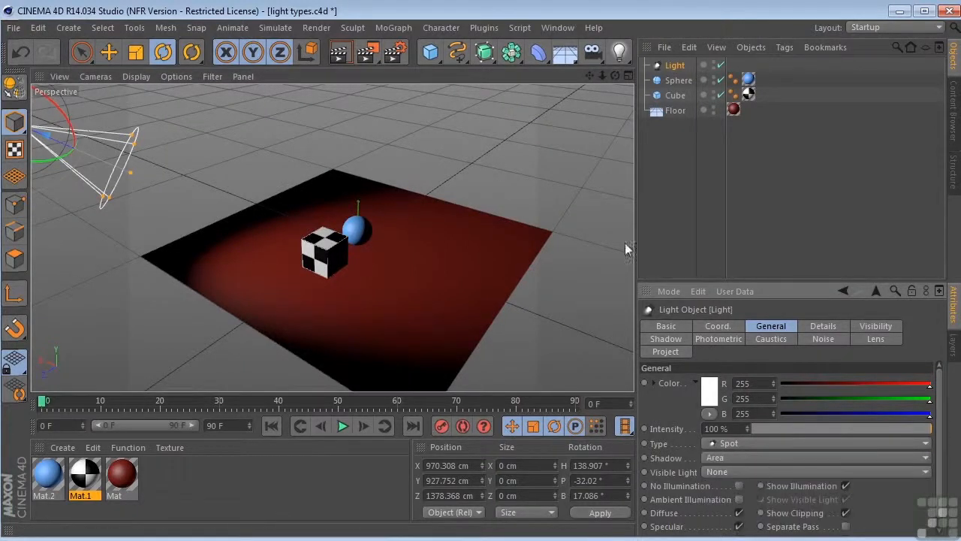
click(367, 51)
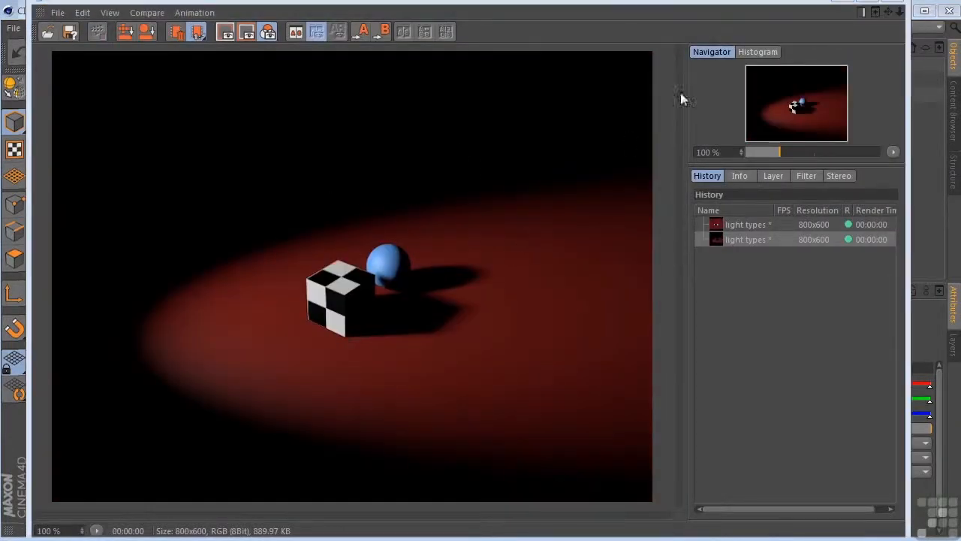
click(875, 13)
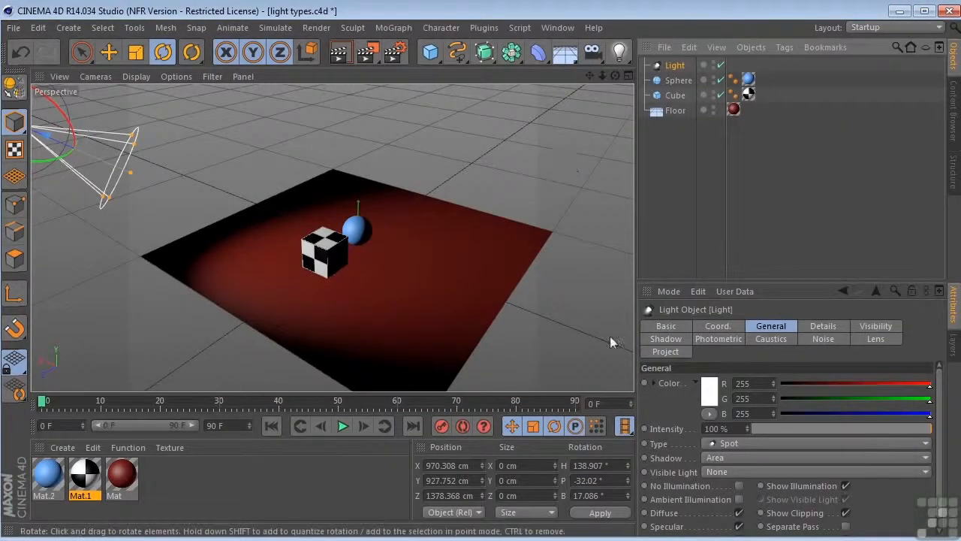
Try inner angles of 16° and 29° in the spot light's details
click(823, 326)
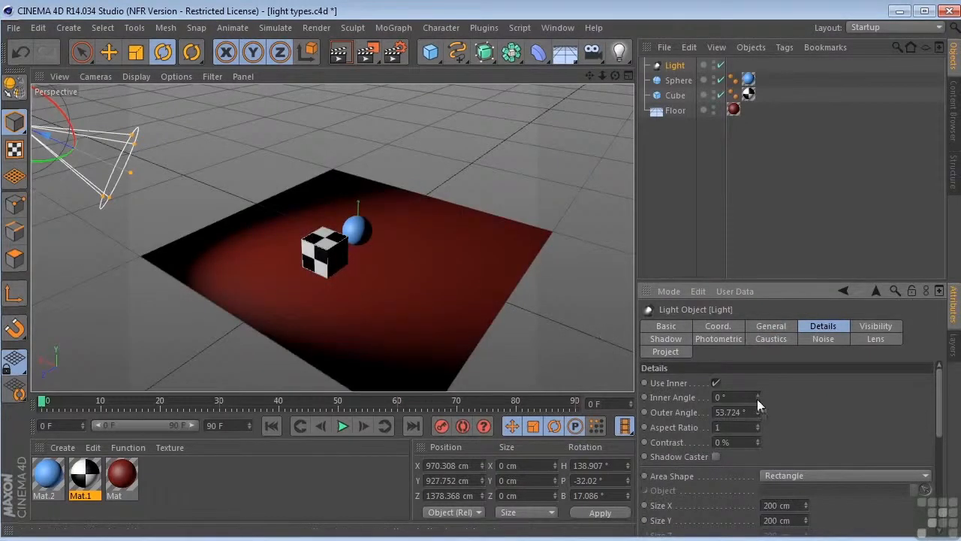
mouse_move(758, 395)
mouse_down()
mouse_move(758, 379)
mouse_move(758, 390)
mouse_up()
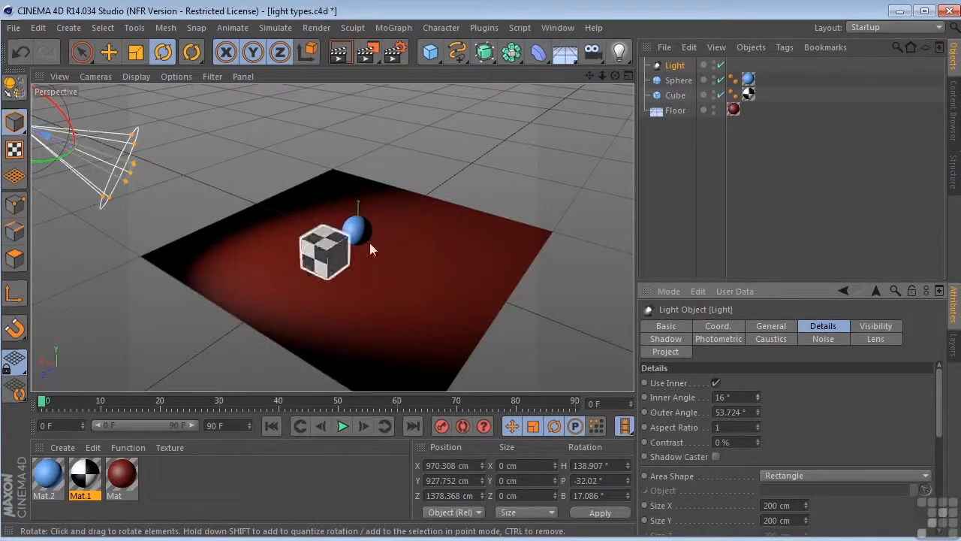
mouse_move(757, 397)
mouse_down()
mouse_move(757, 405)
mouse_move(756, 390)
mouse_up()
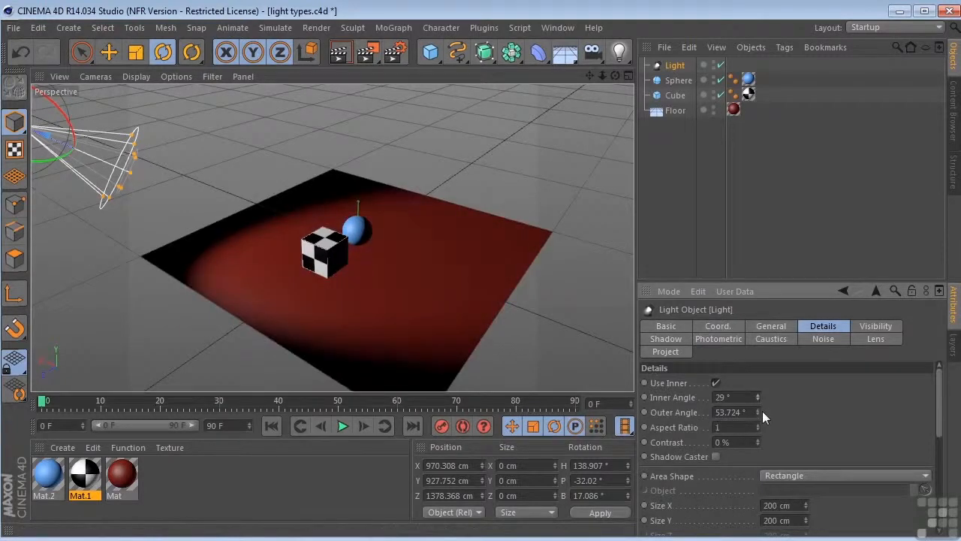
Set the spot light's inner angle to 0°, outer angle to 24.724° and aspect ratio to 3.49
drag(760, 413, 770, 377)
drag(759, 425, 759, 402)
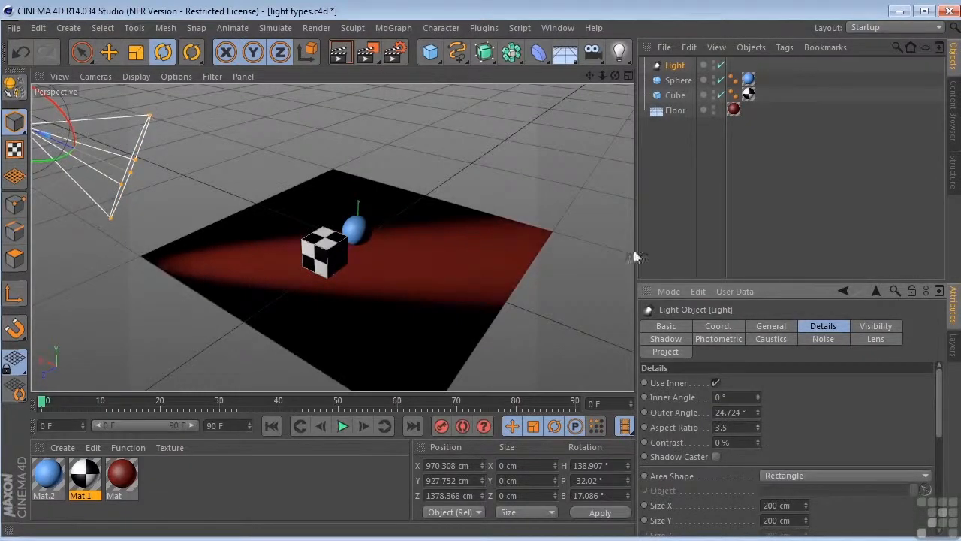
mouse_move(615, 78)
mouse_down()
mouse_move(623, 79)
mouse_move(615, 82)
mouse_up()
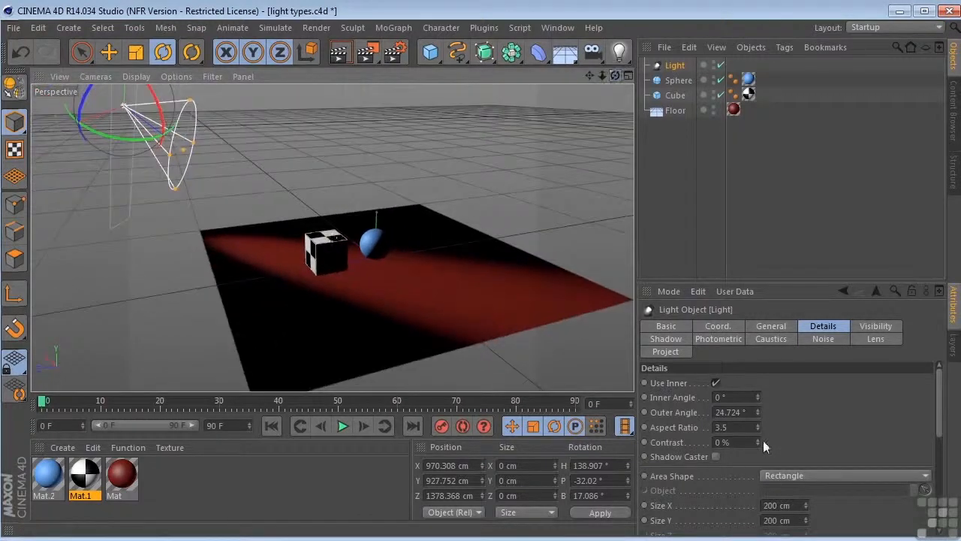
mouse_move(759, 420)
mouse_down()
mouse_move(759, 412)
mouse_move(758, 433)
mouse_up()
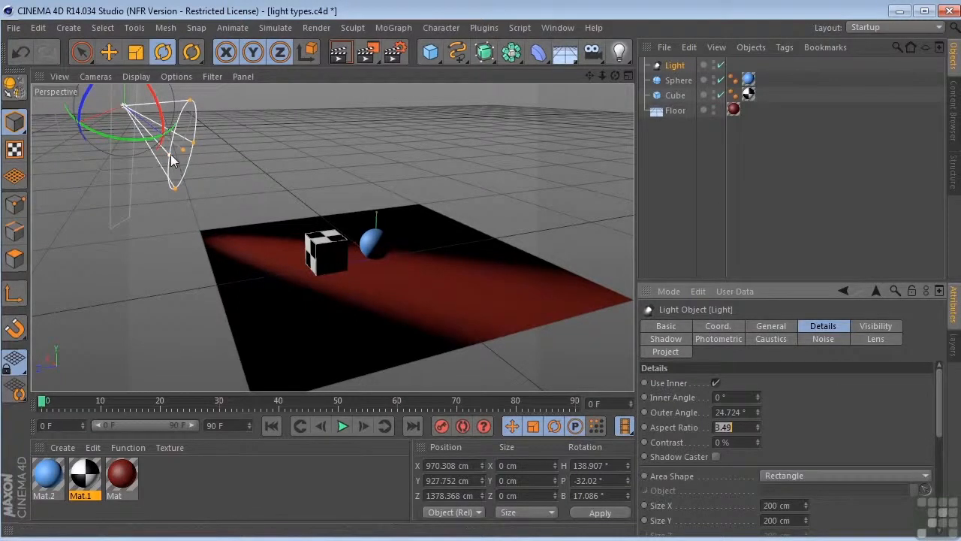
Widen the light cone to an outer angle of about 32.2° and an inner angle of about 21.9°, and extend it toward the cube
mouse_move(171, 160)
mouse_down()
mouse_move(157, 157)
mouse_move(184, 158)
mouse_move(226, 184)
mouse_up()
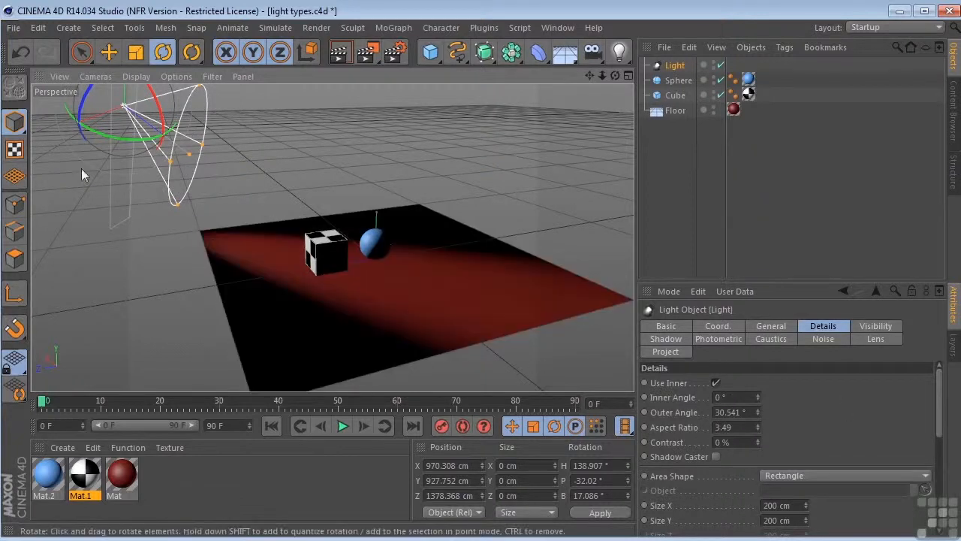
mouse_move(169, 170)
mouse_down()
mouse_move(150, 167)
mouse_move(168, 179)
mouse_up()
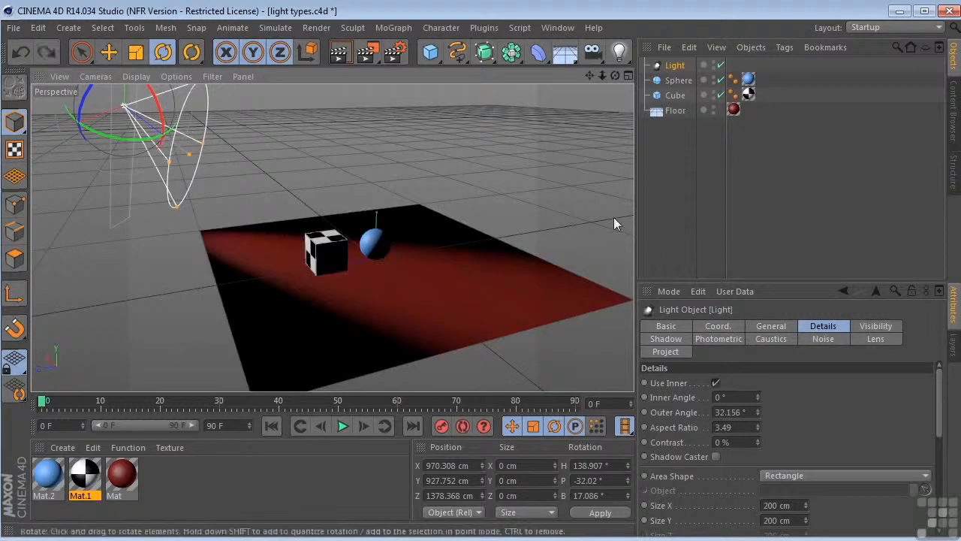
drag(758, 398, 758, 384)
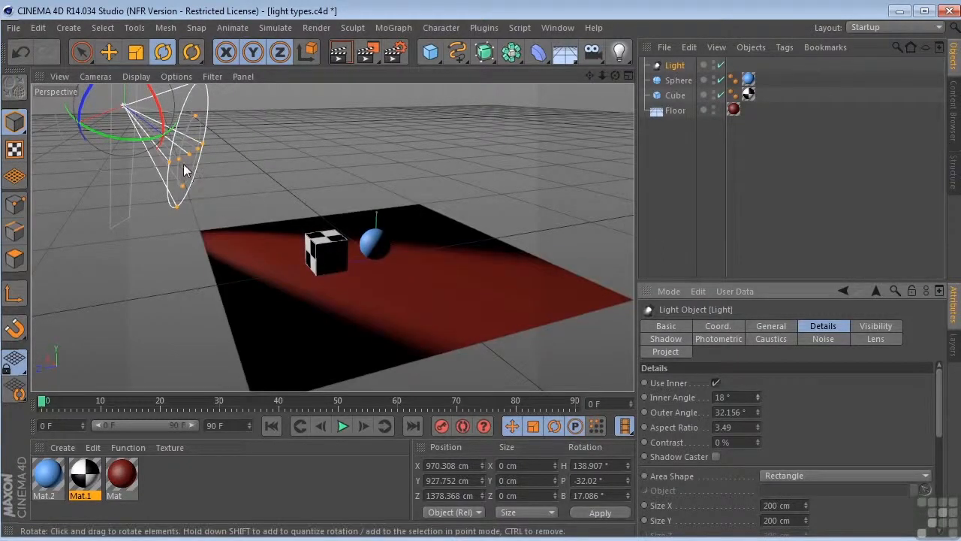
drag(185, 161, 272, 223)
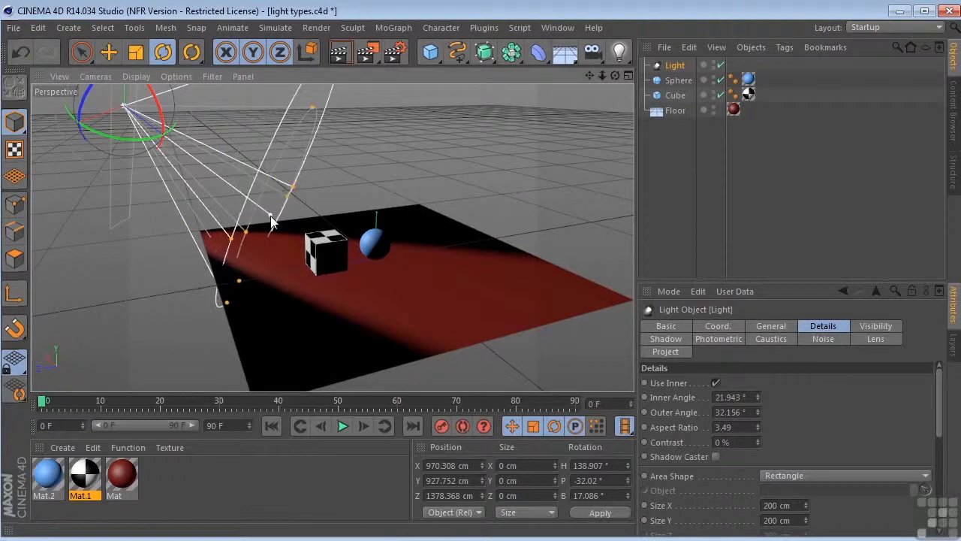
Render the scene to the Picture Viewer to examine the stretched spot light and its area shadows, and close the render
click(363, 54)
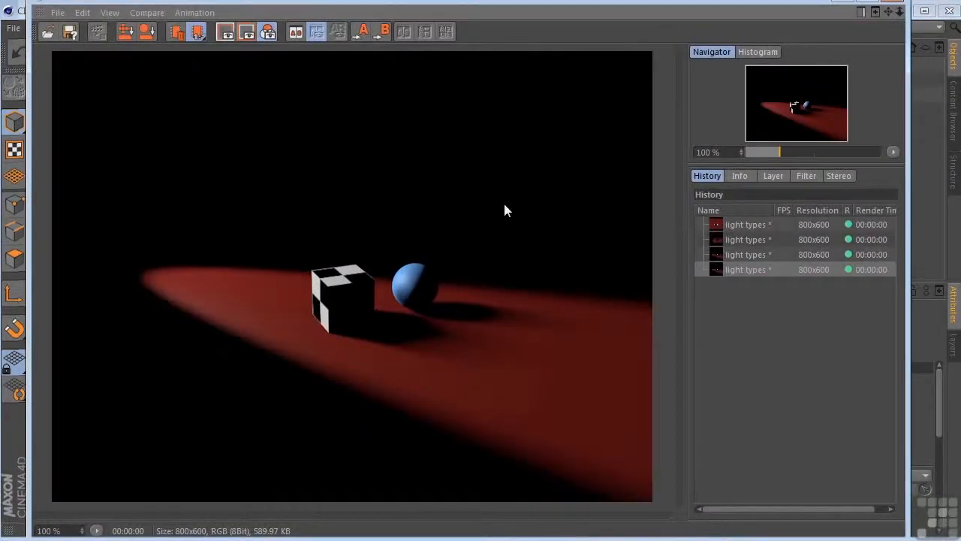
click(892, 1)
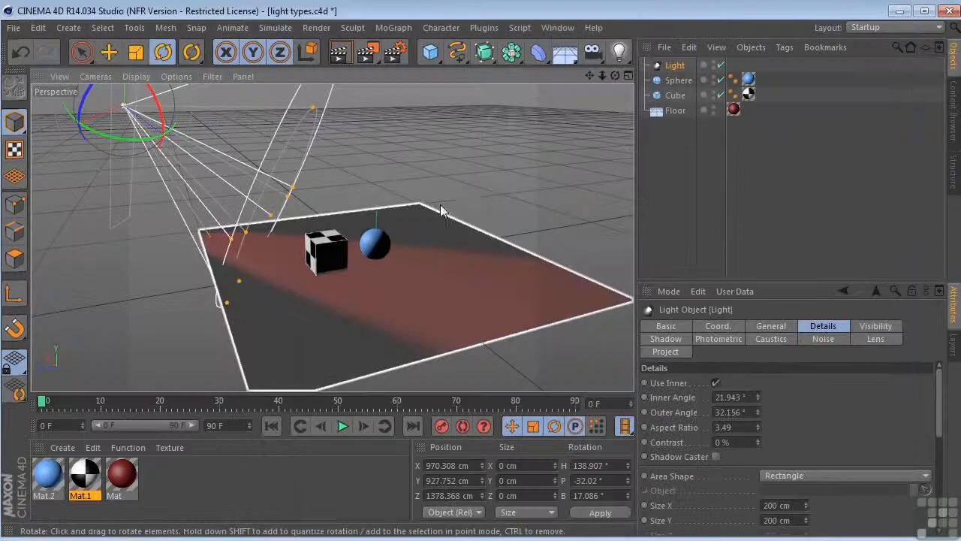
Review the spot light's falloff types in its details, leaving Falloff at None
drag(943, 388, 937, 470)
click(813, 415)
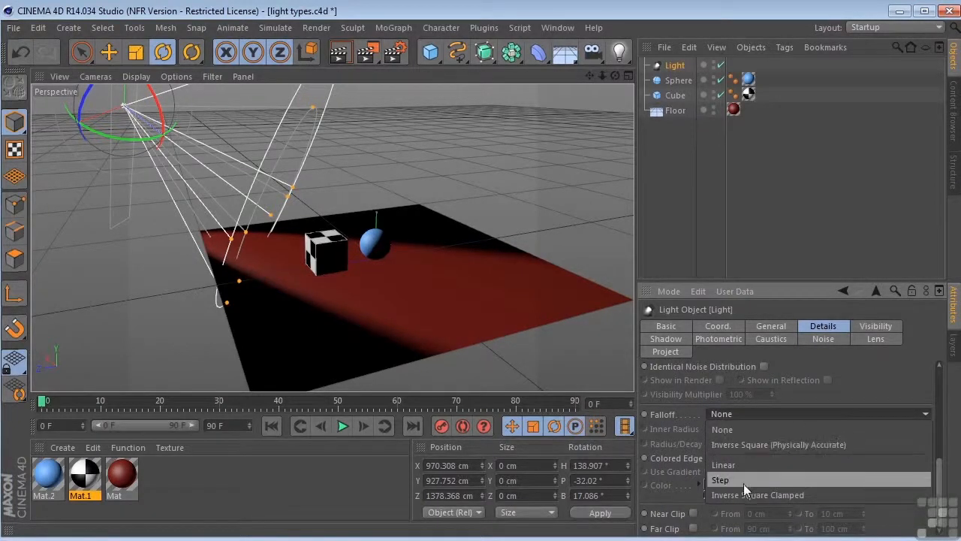
click(845, 387)
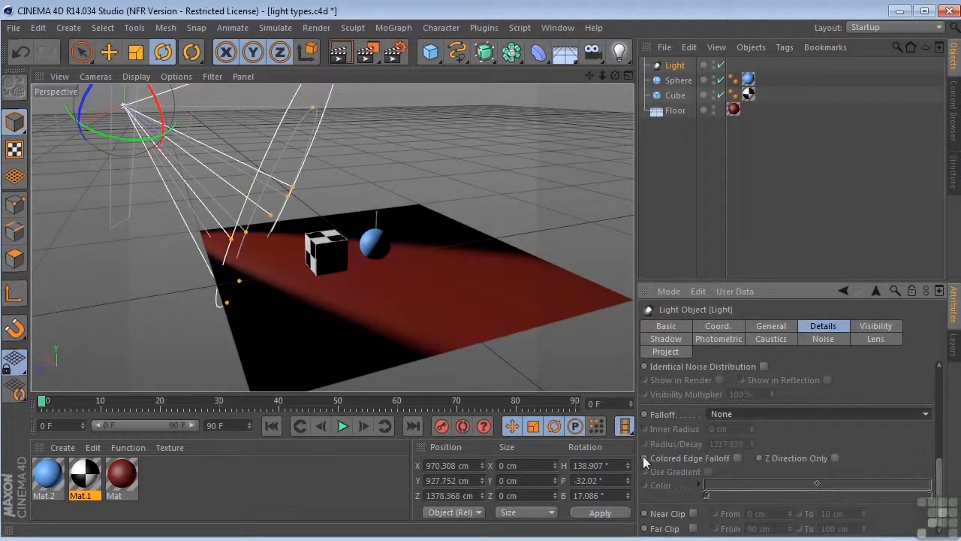
Enable Colored Edge Falloff with Use Gradient on the spot light, and set the gradient's starting knot to dark blue
click(737, 458)
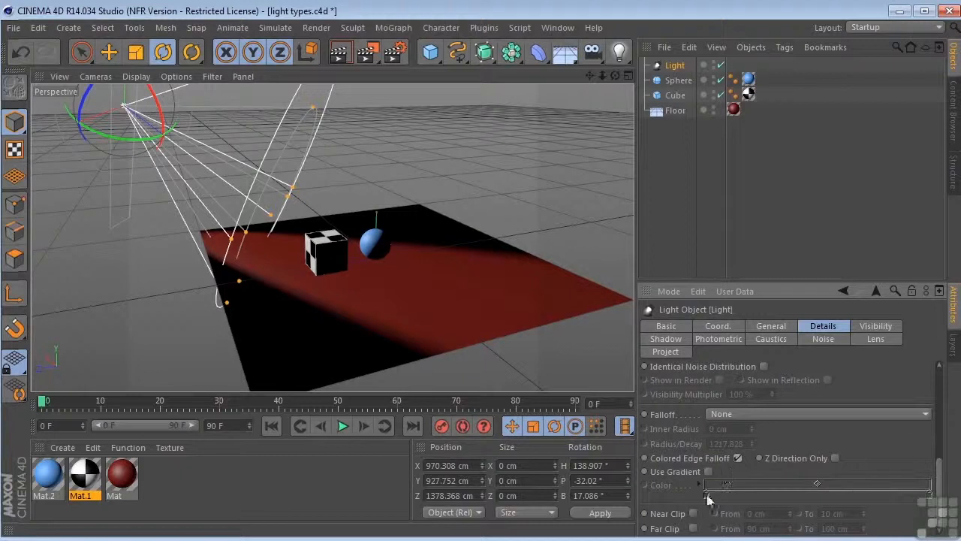
click(708, 473)
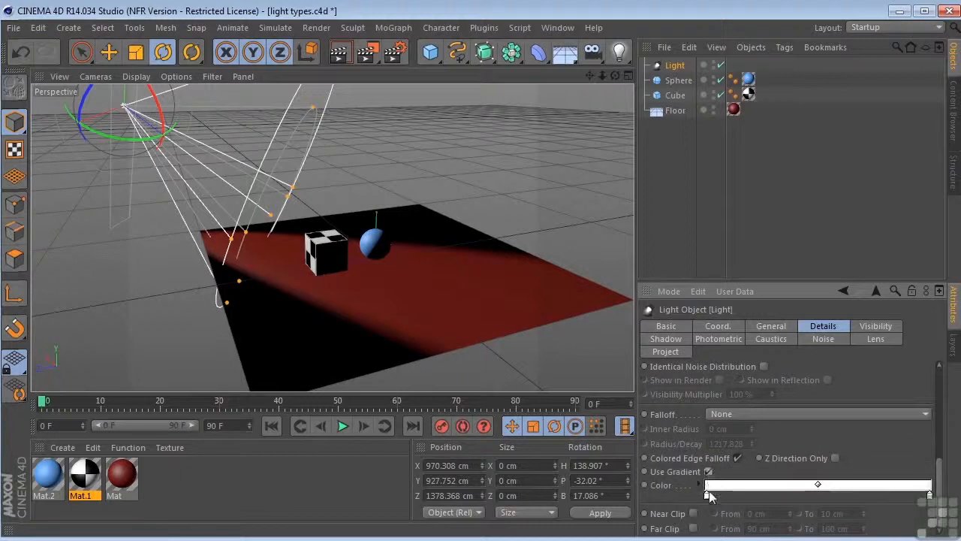
double_click(707, 496)
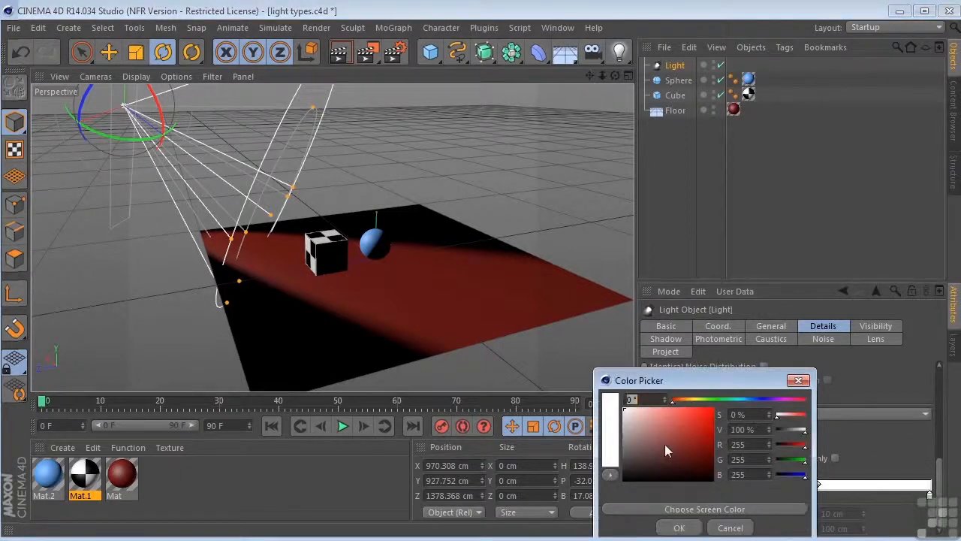
click(711, 427)
click(766, 400)
drag(711, 429, 699, 440)
click(681, 527)
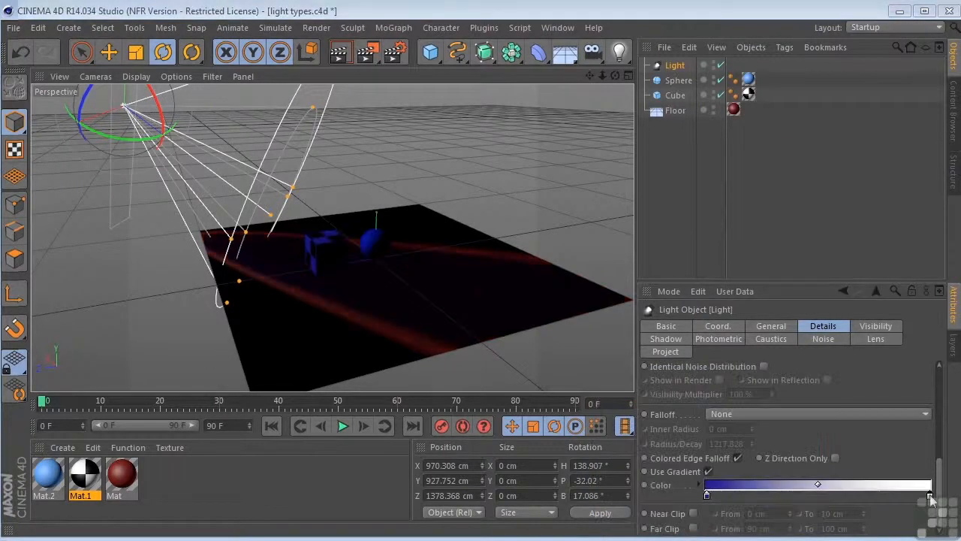
Set the gradient's end knot to orange (RGB 187, 106, 20) and render the scene to the Picture Viewer
double_click(930, 497)
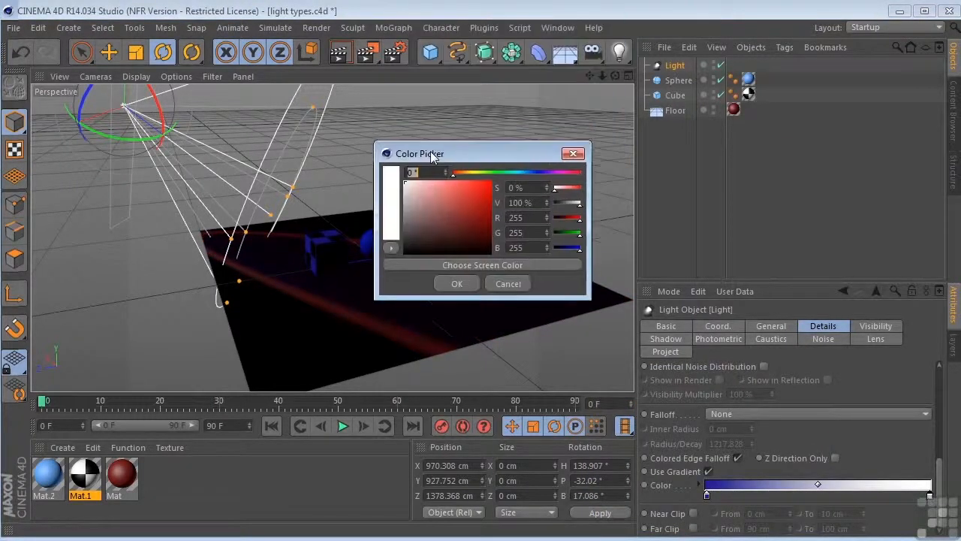
click(466, 172)
click(484, 196)
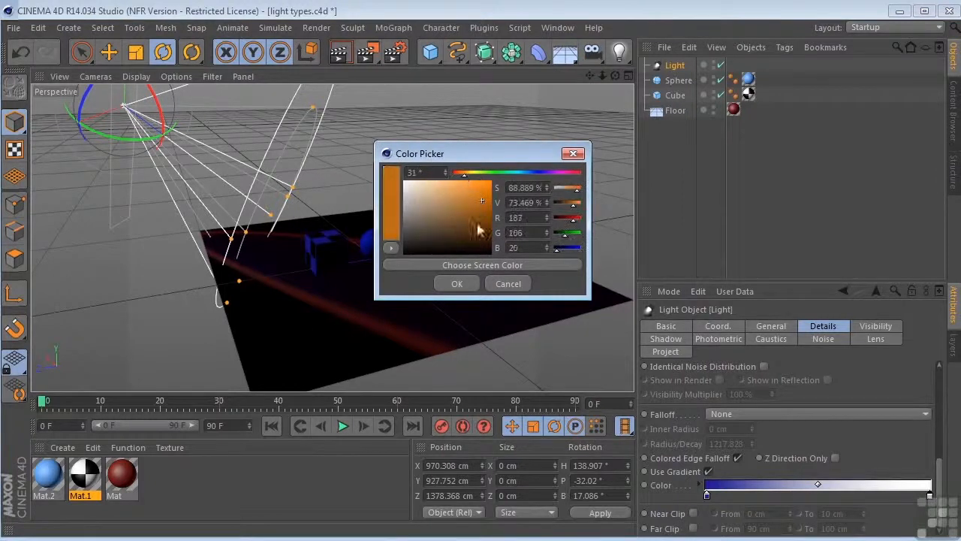
click(455, 283)
click(338, 52)
click(366, 54)
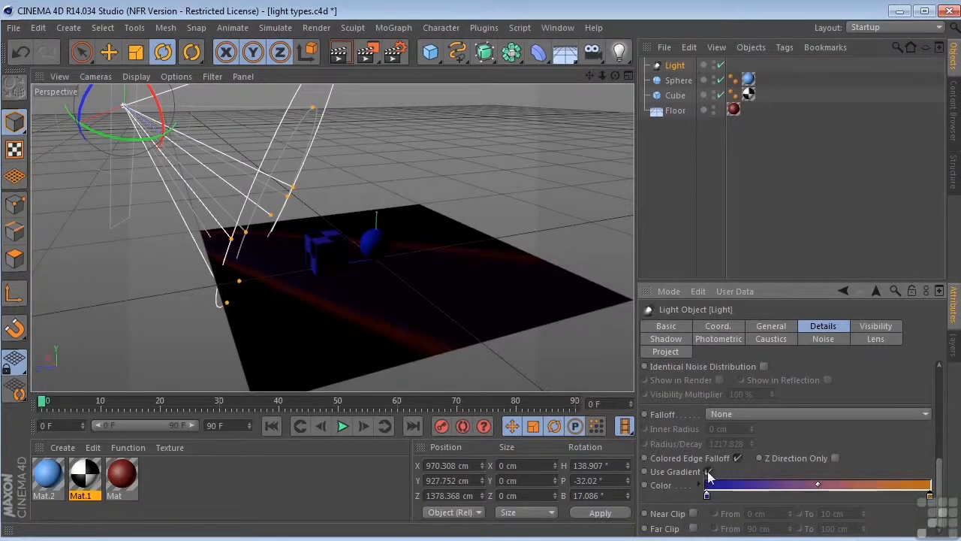
Turn off Use Gradient for the spot light's colored edge falloff, and delete the spot light from the scene
click(708, 470)
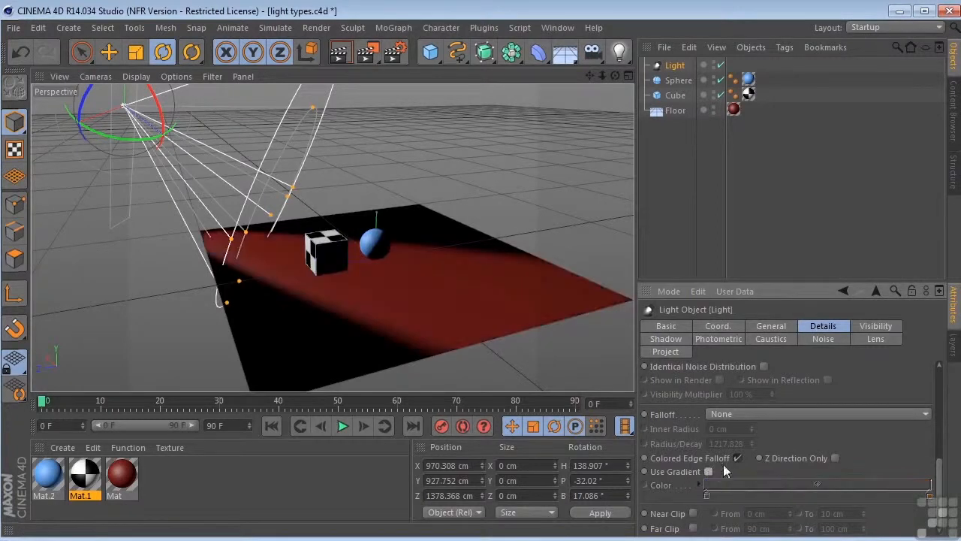
click(660, 67)
key(Delete)
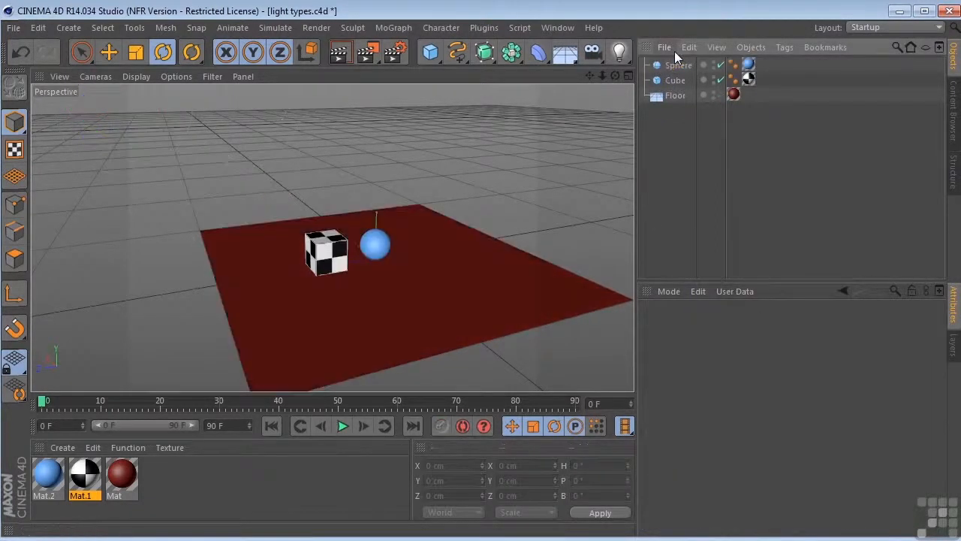
Add a target light and pull it back from the objects to about X -1126, Y 1126, Z -1126 cm
click(622, 57)
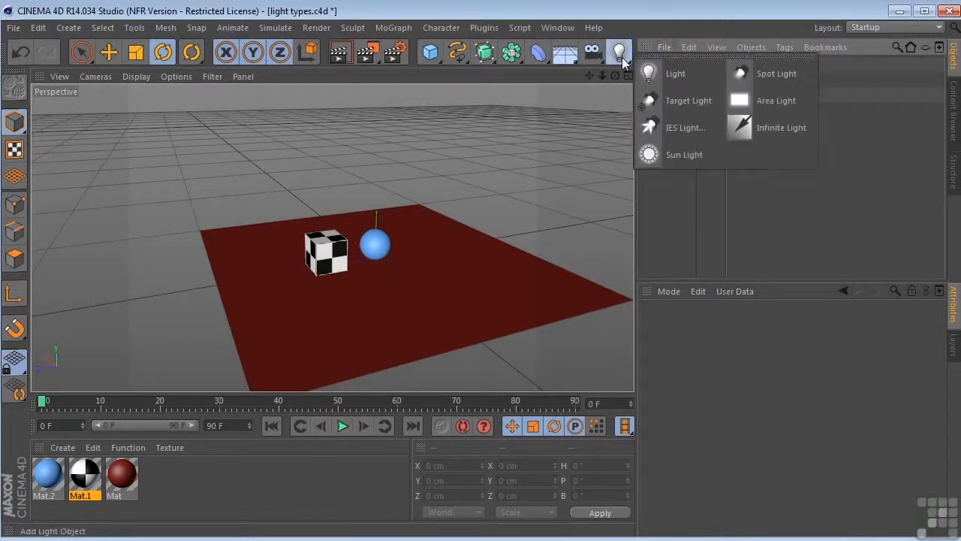
click(653, 100)
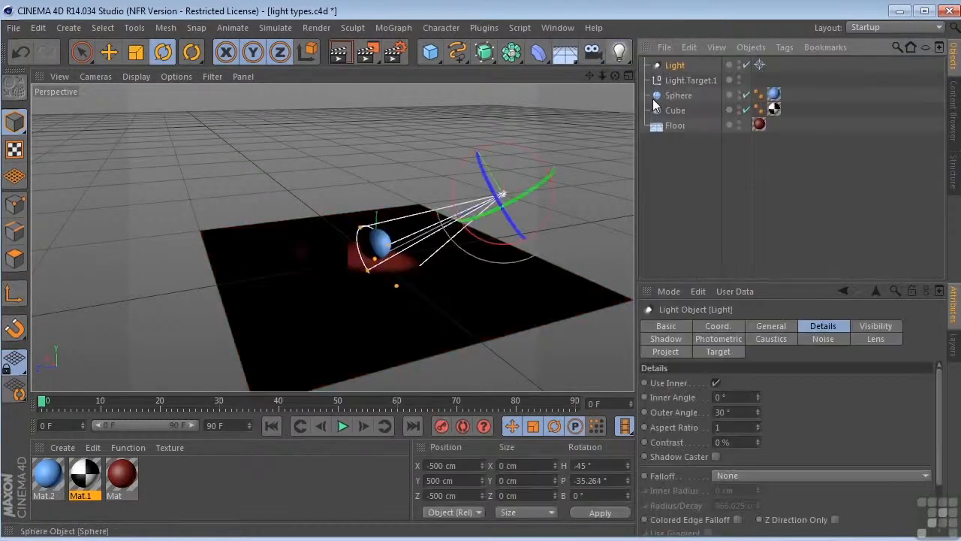
drag(593, 75, 560, 94)
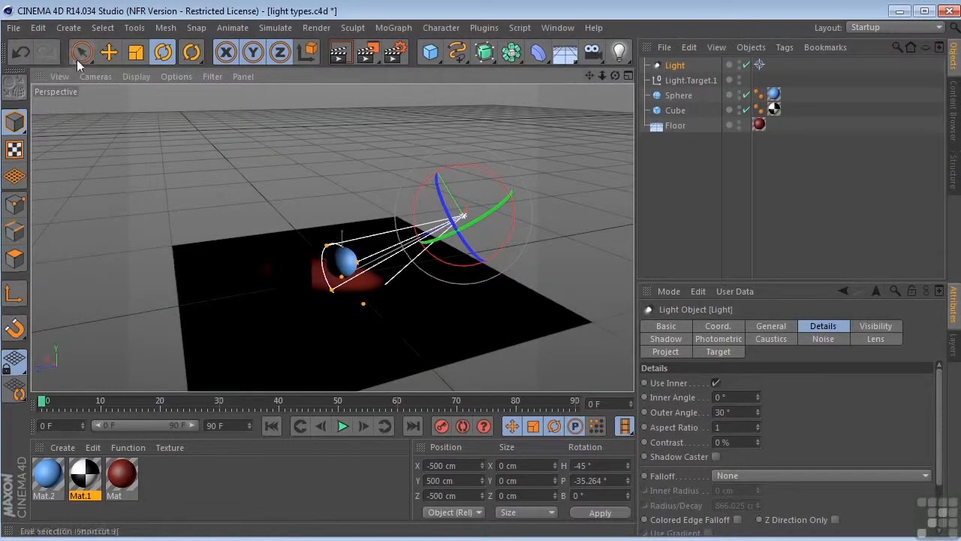
click(109, 51)
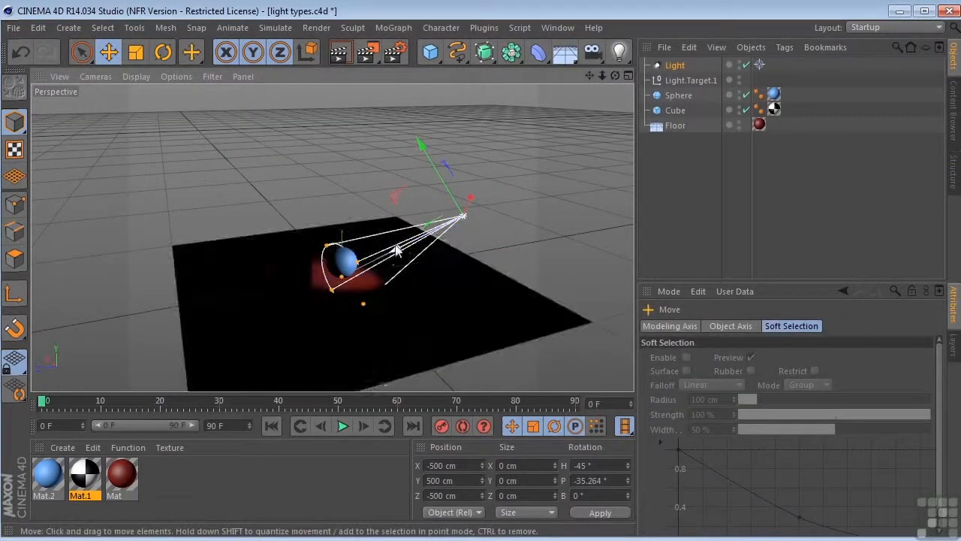
drag(391, 256, 617, 172)
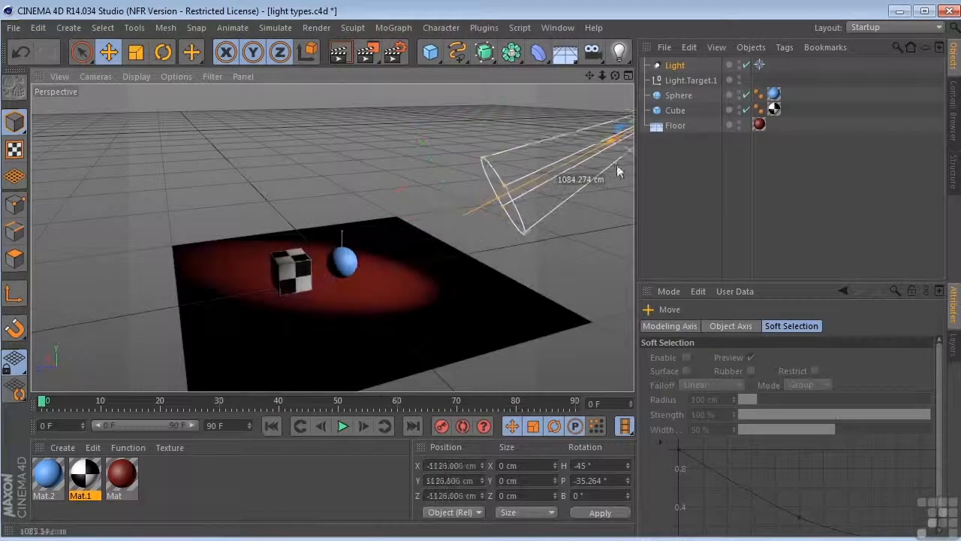
Move the light's target null around the floor to re-aim the light, leaving it near the cube at about X 38, Z 188 cm
click(685, 78)
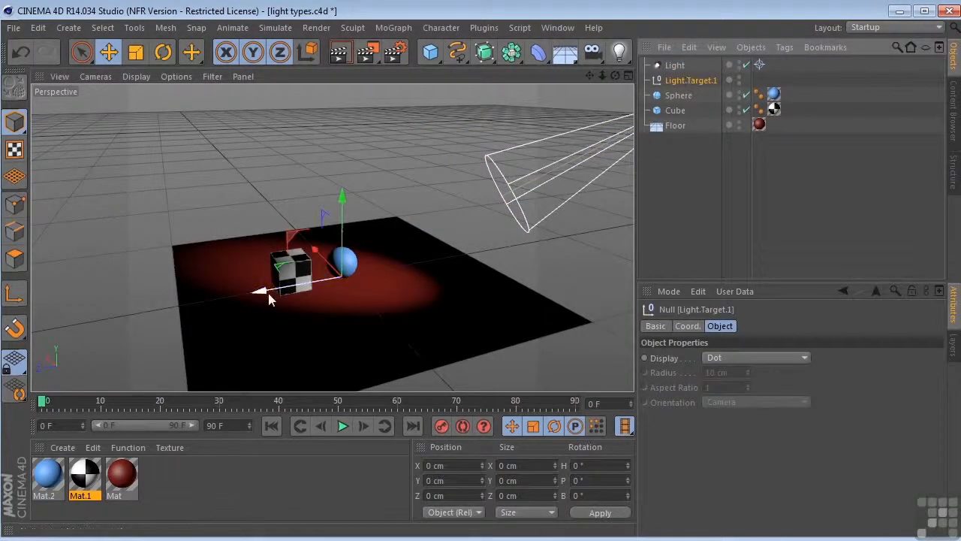
mouse_move(268, 288)
mouse_down()
mouse_move(154, 315)
mouse_move(483, 274)
mouse_move(265, 305)
mouse_up()
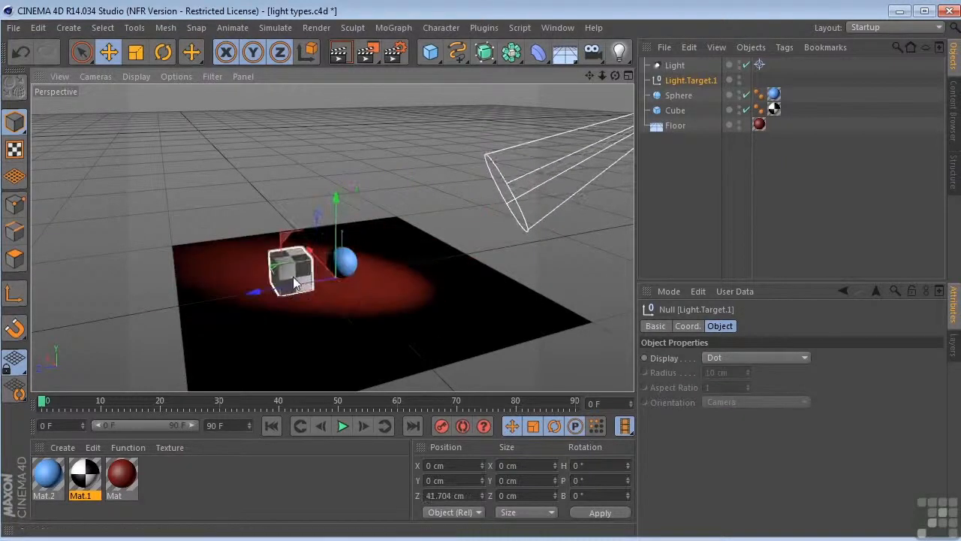
drag(314, 259, 351, 227)
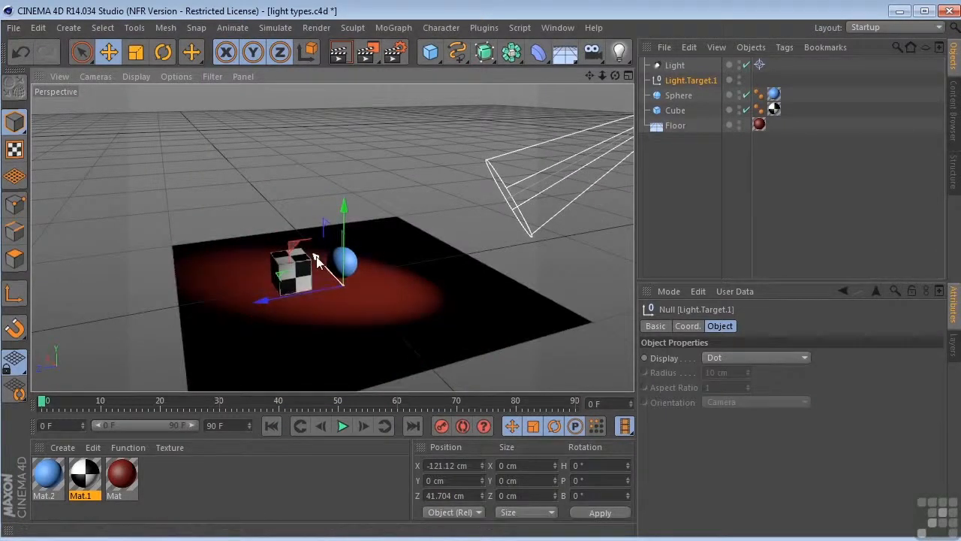
drag(316, 259, 242, 310)
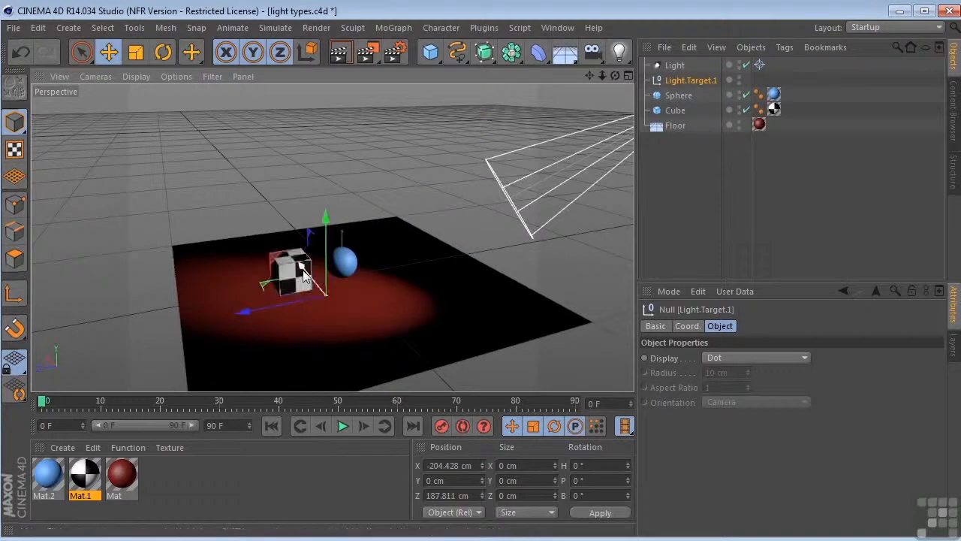
drag(303, 270, 322, 236)
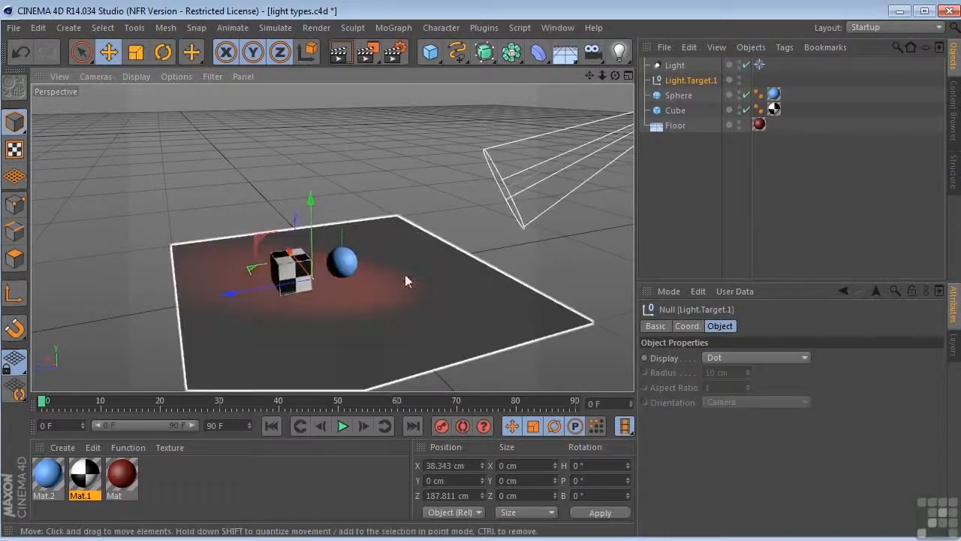
Delete the target light together with its target null, and add an area light
shift+click(675, 65)
key(Delete)
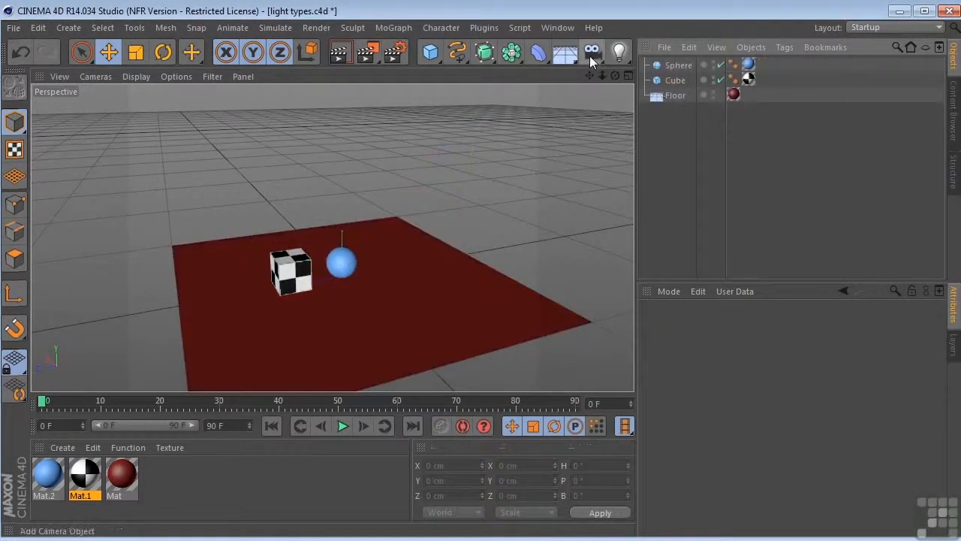
click(619, 54)
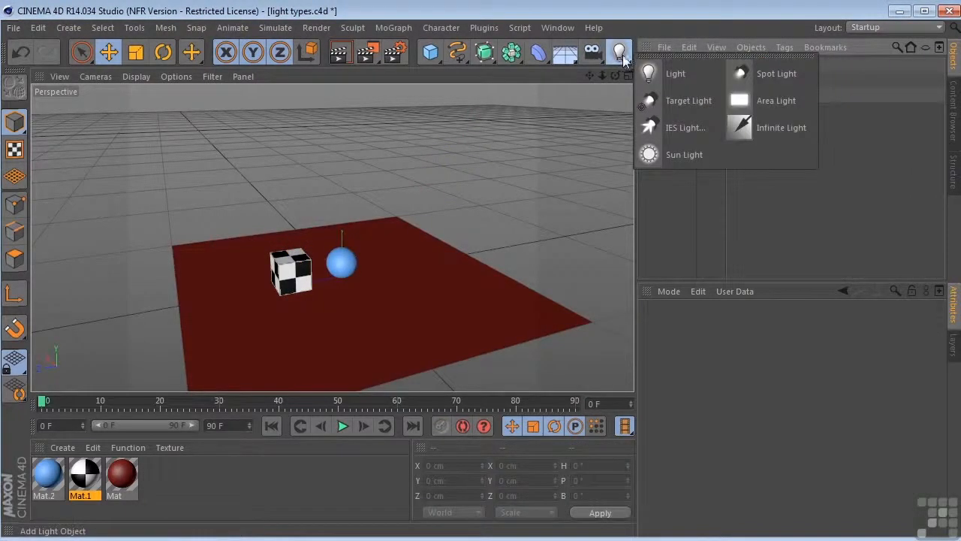
click(737, 100)
Move the area light to about Y 1482 cm, Z -607 cm, and enlarge its rectangle to about 883 × 478 cm
drag(345, 202, 365, 94)
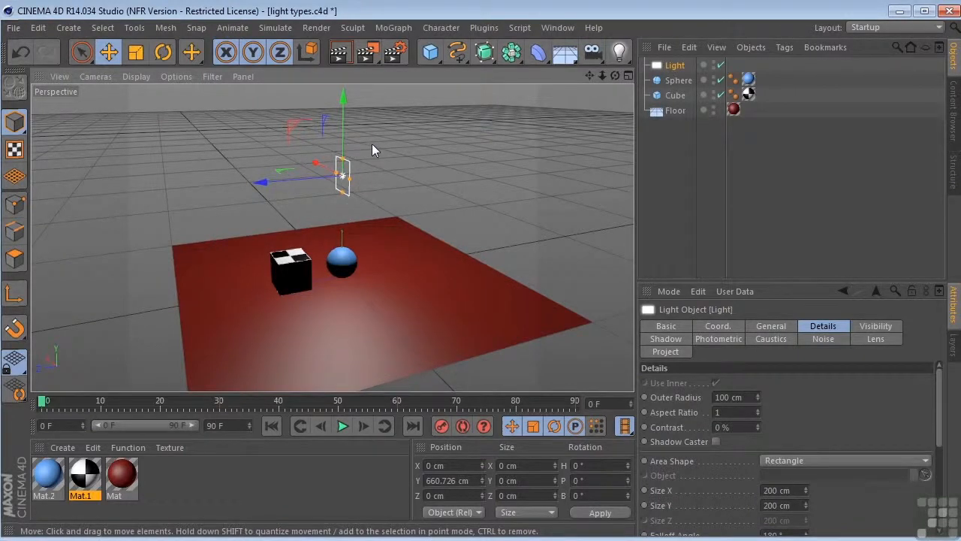
drag(257, 183, 358, 179)
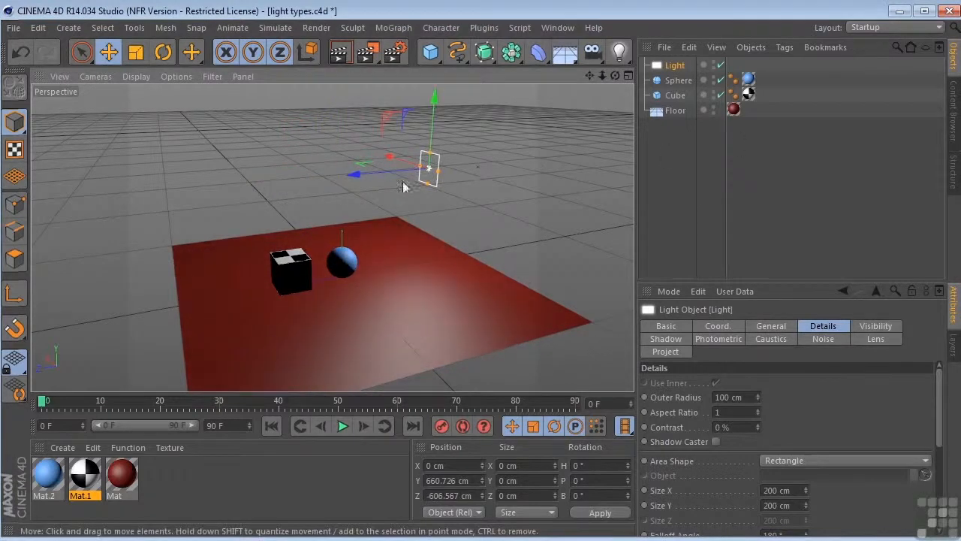
drag(439, 177, 441, 132)
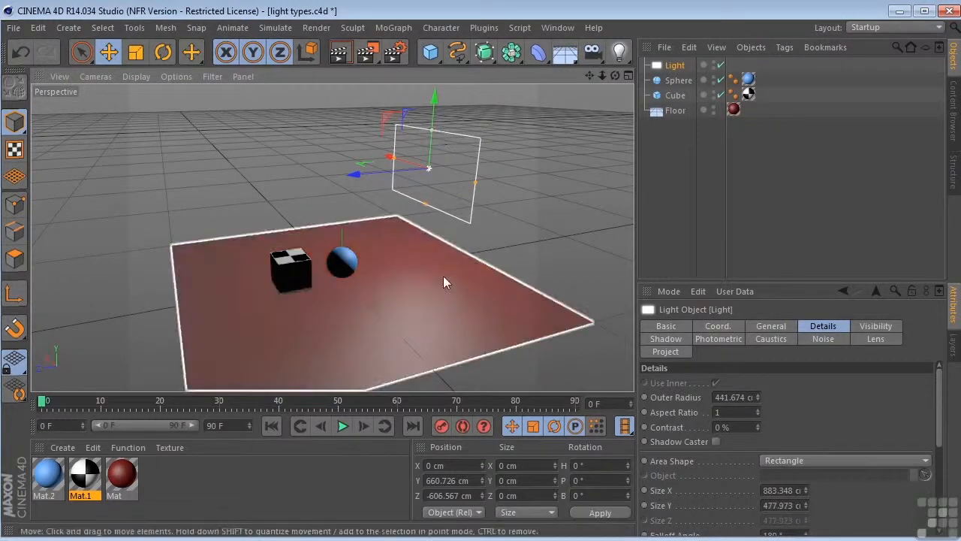
scroll(468, 208, down, 5)
drag(590, 76, 393, 94)
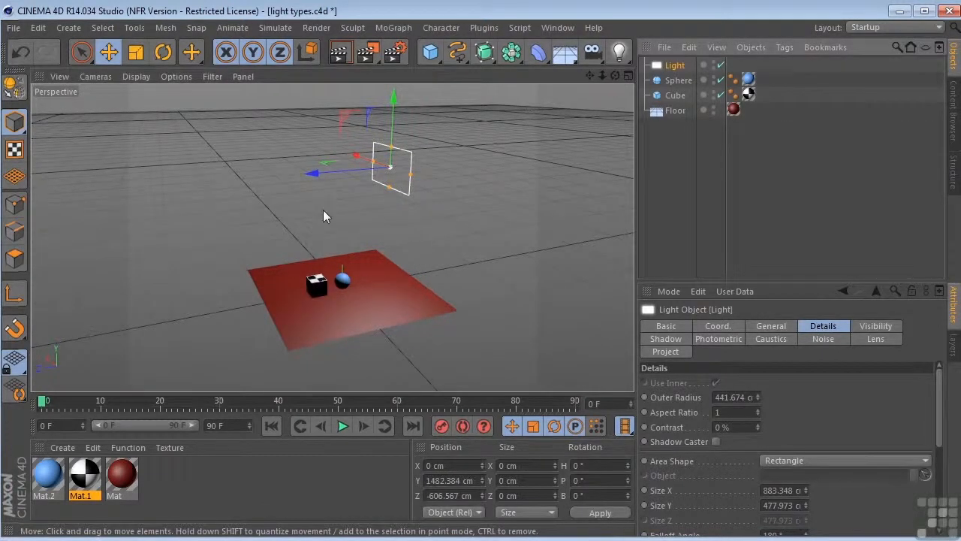
Aim the area light at the cube and sphere by rotating it and framing them through the light as camera, and return to the default camera
click(165, 54)
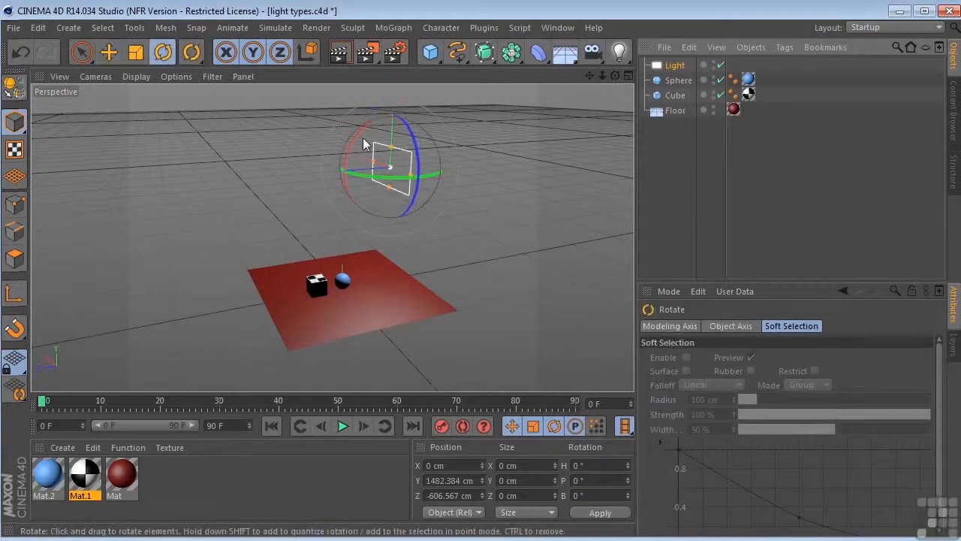
drag(355, 139, 336, 168)
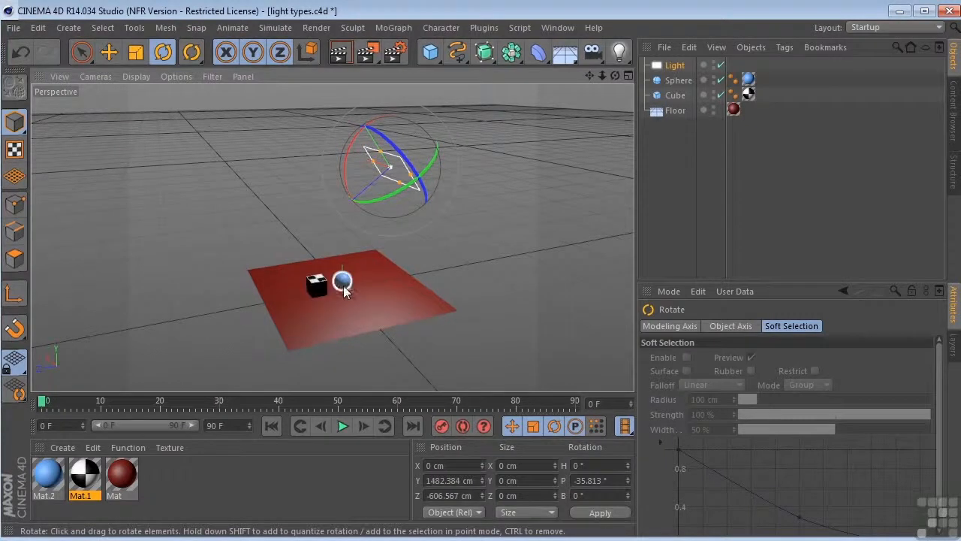
click(96, 76)
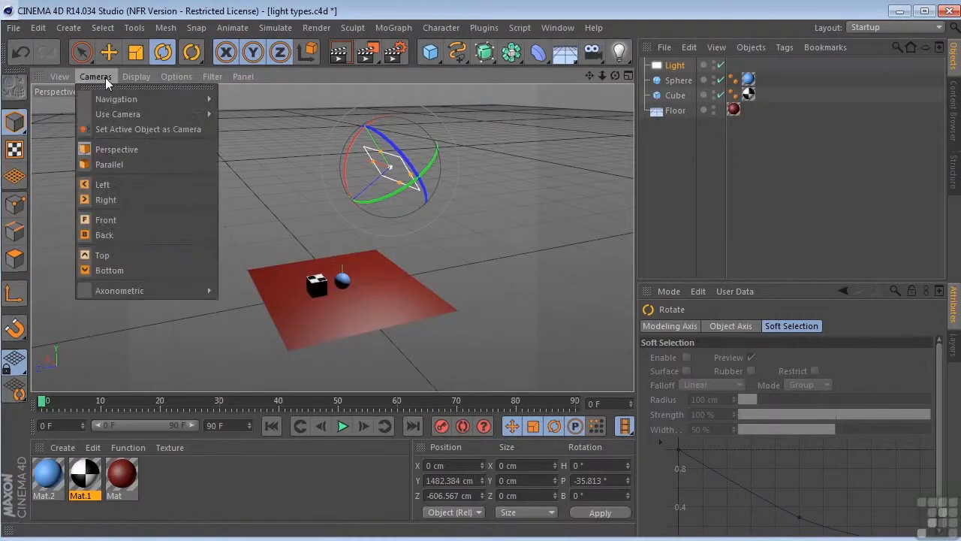
click(134, 129)
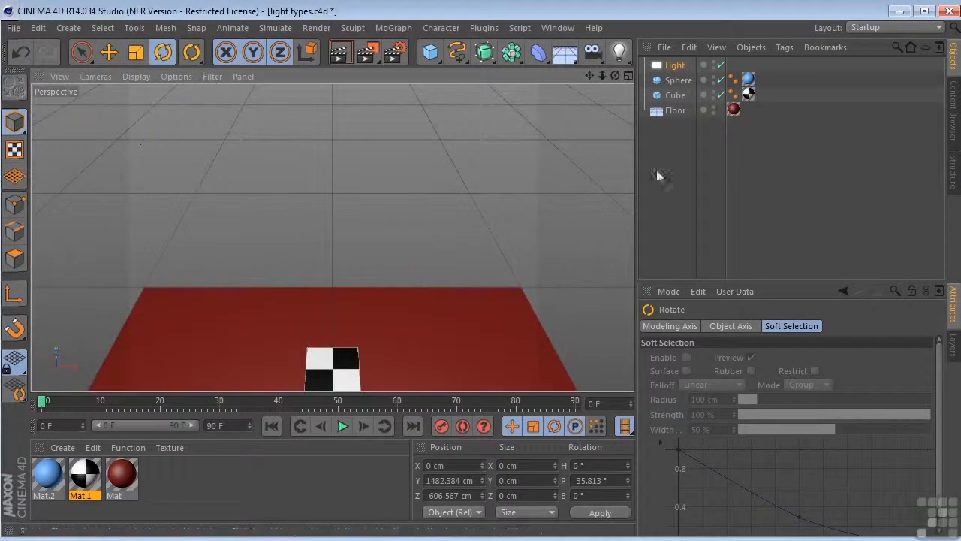
mouse_move(589, 83)
mouse_down()
mouse_move(613, 77)
mouse_move(596, 88)
mouse_move(588, 77)
mouse_up()
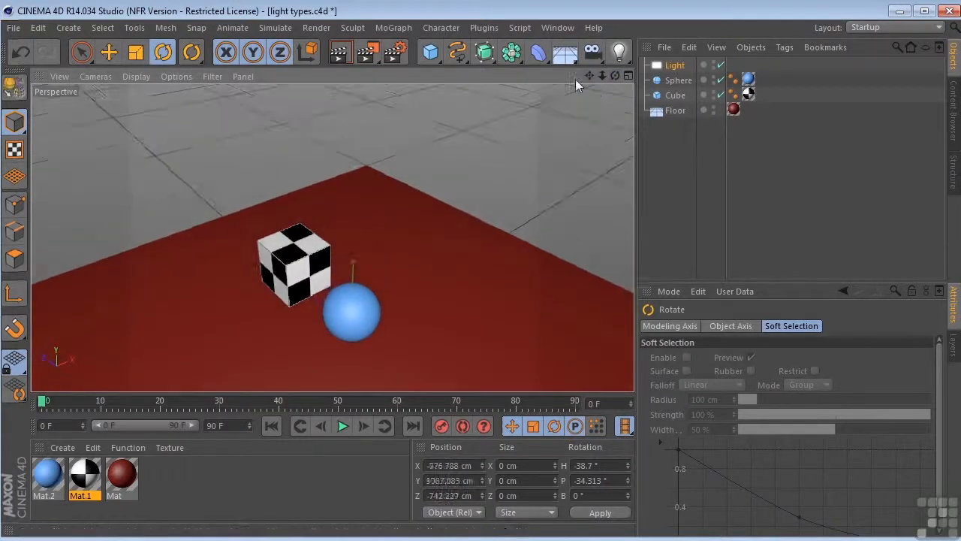
click(97, 76)
mouse_move(111, 112)
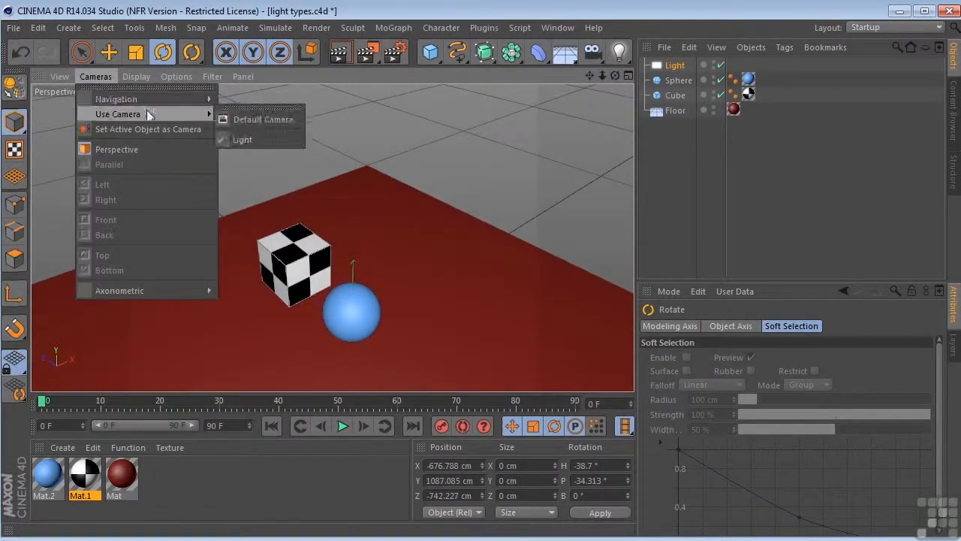
click(262, 116)
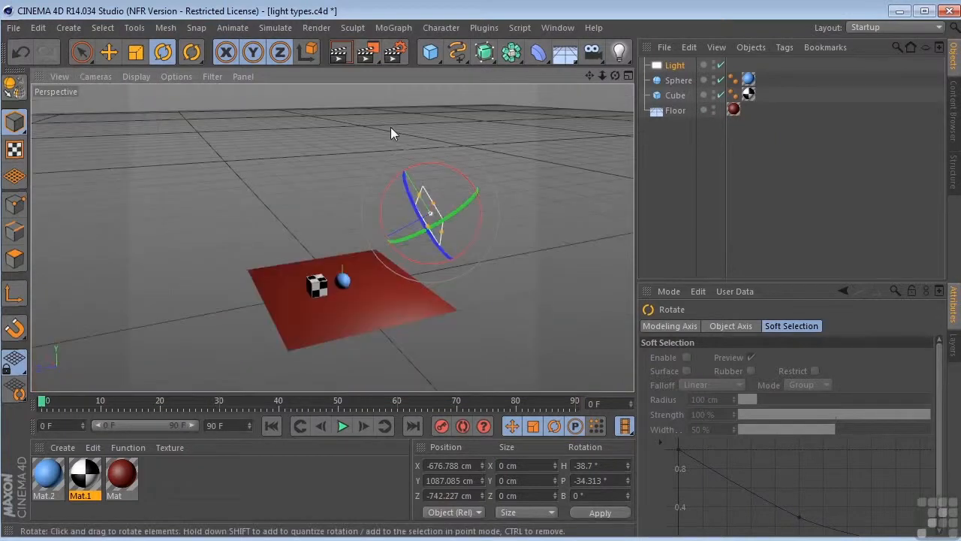
Set the area light's shadow type to Area and render the scene to the Picture Viewer
click(657, 67)
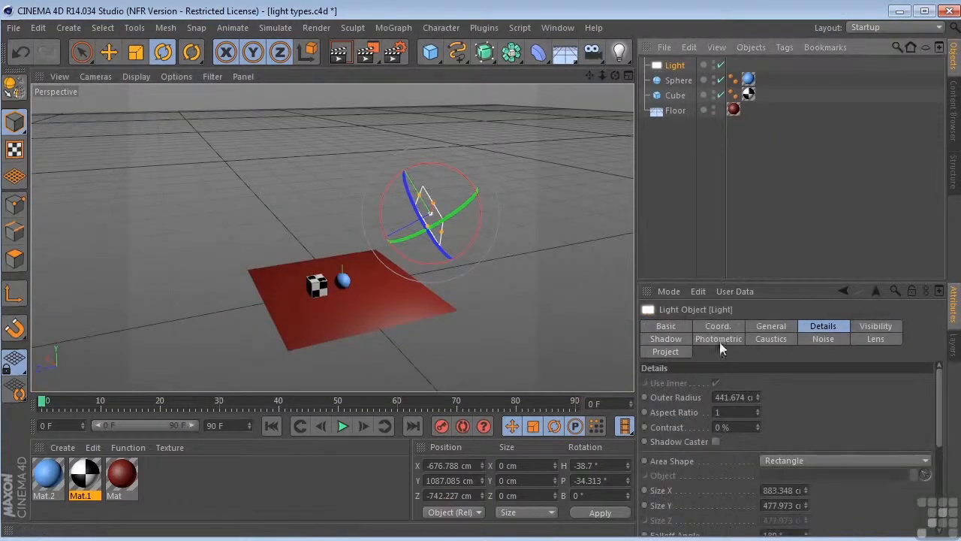
click(772, 327)
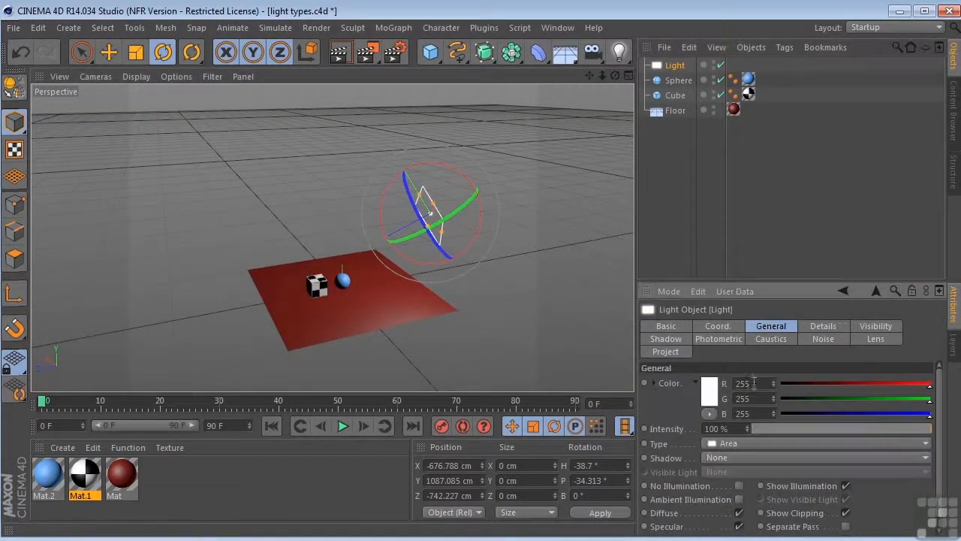
click(716, 458)
click(714, 514)
click(367, 54)
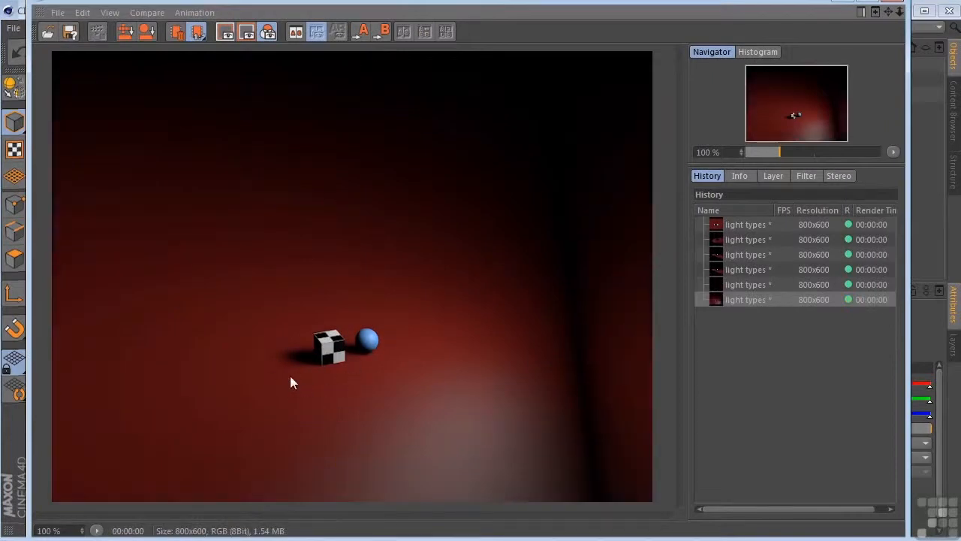
Raise the area light's shadow density to 164% and render the active view
click(906, 13)
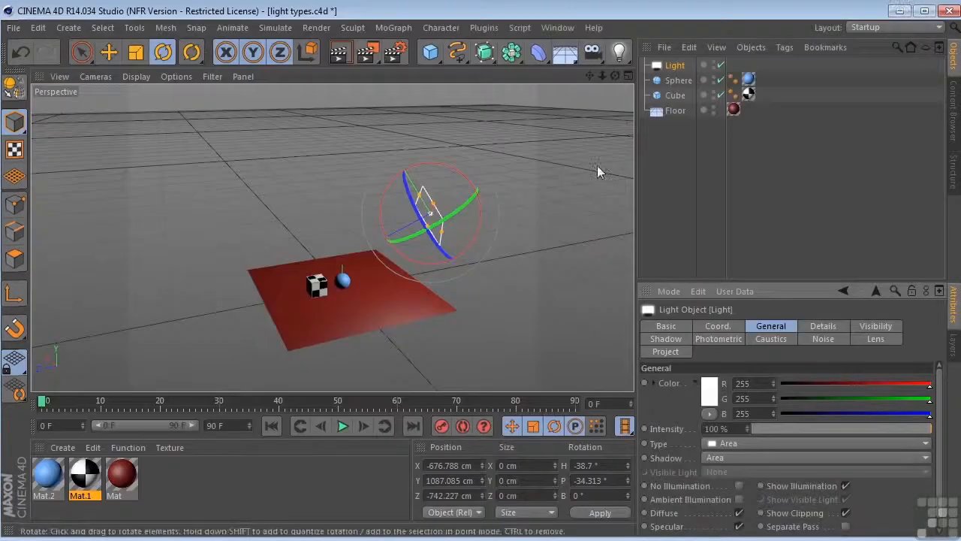
click(659, 339)
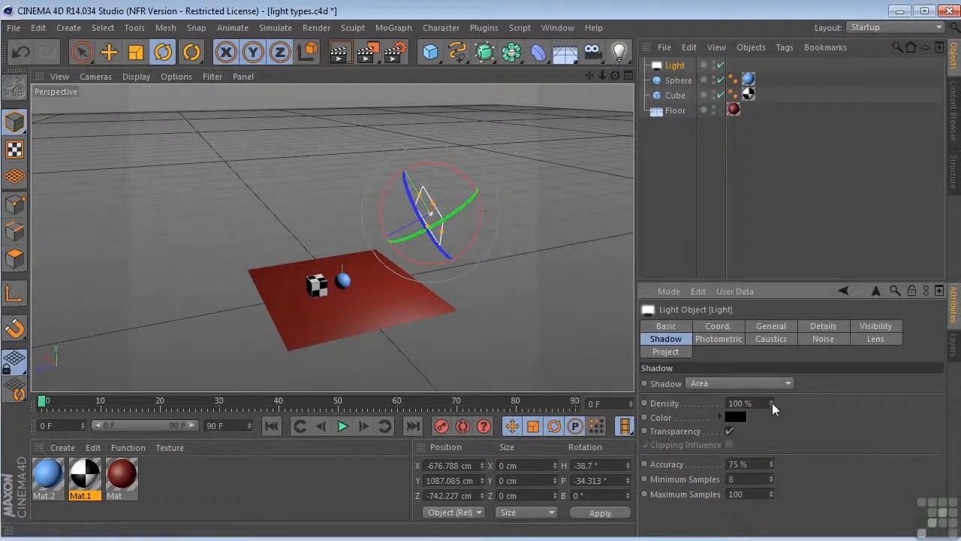
drag(772, 402, 772, 376)
click(339, 52)
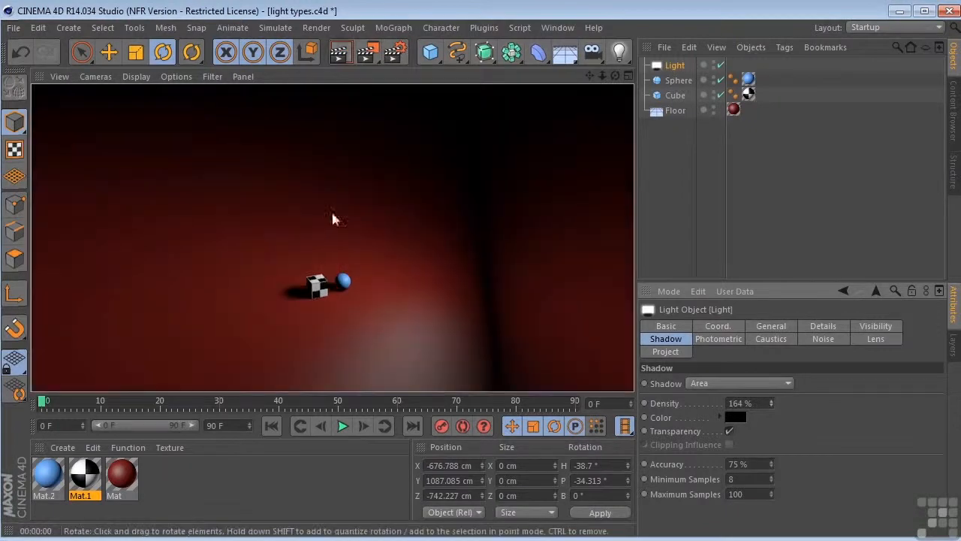
Set the area shadow's accuracy to 100% and minimum samples to 64, and render the scene to the Picture Viewer
scroll(316, 259, up, 5)
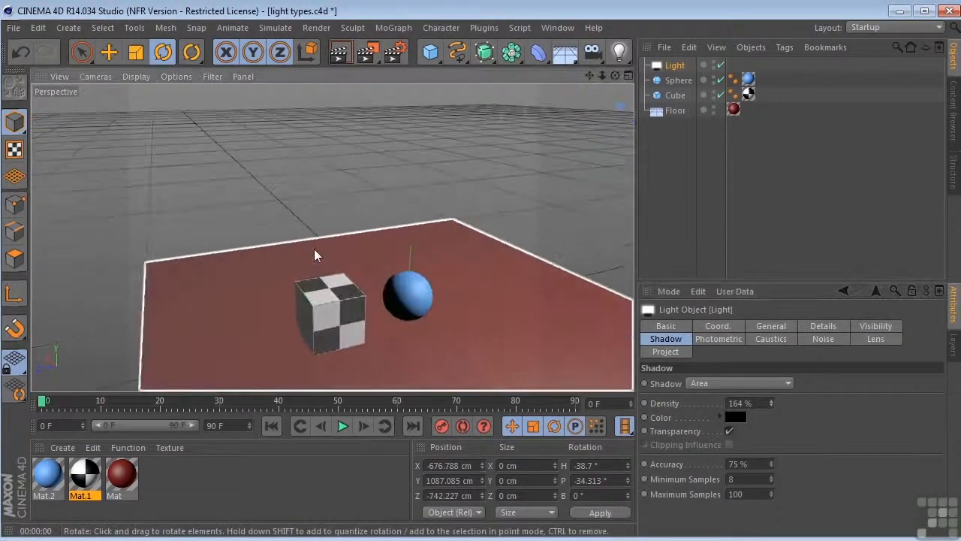
drag(770, 464, 770, 451)
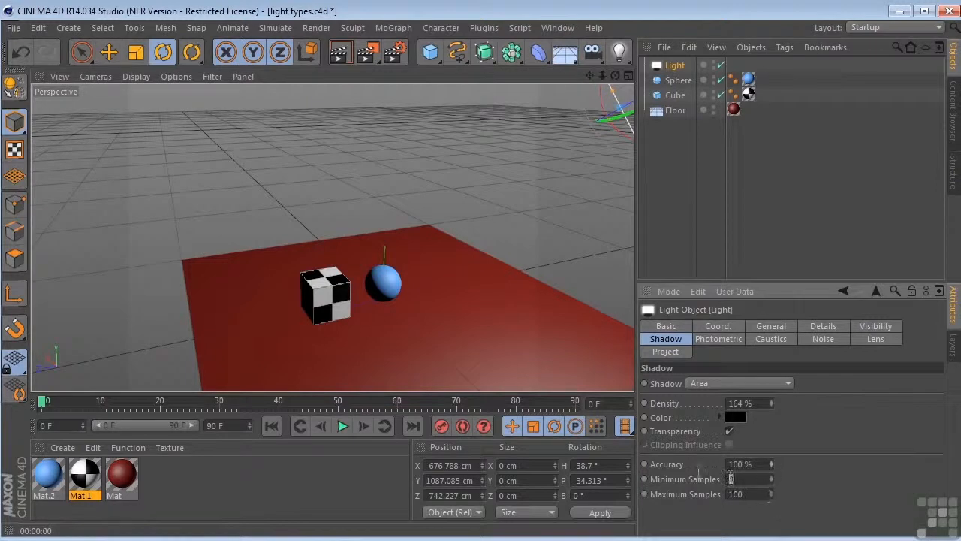
text(64)
key(Tab)
click(360, 53)
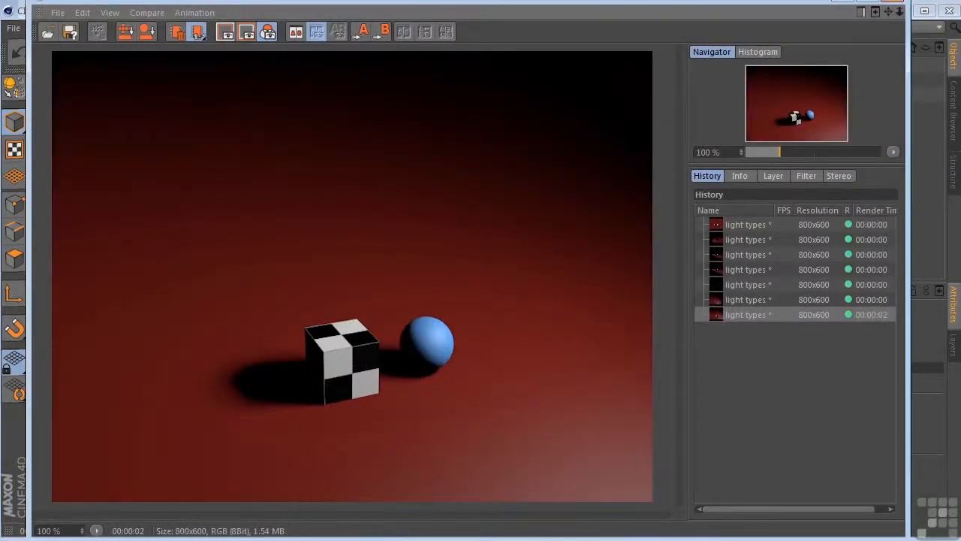
click(859, 2)
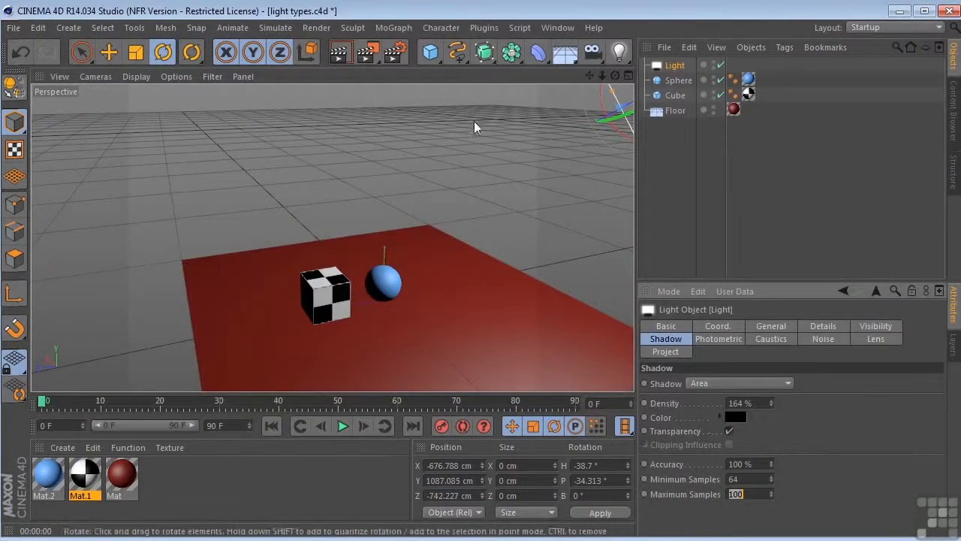
Change the light's shadow type to Shadow Maps (Soft) and render the active view from a higher angle, closer to the cube and sphere
scroll(506, 137, down, 3)
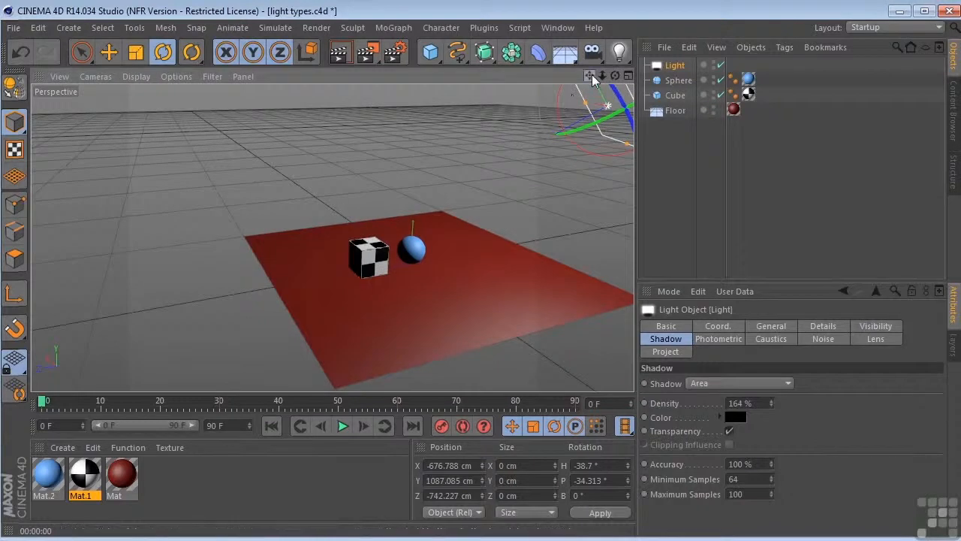
drag(592, 78, 567, 103)
drag(617, 78, 466, 130)
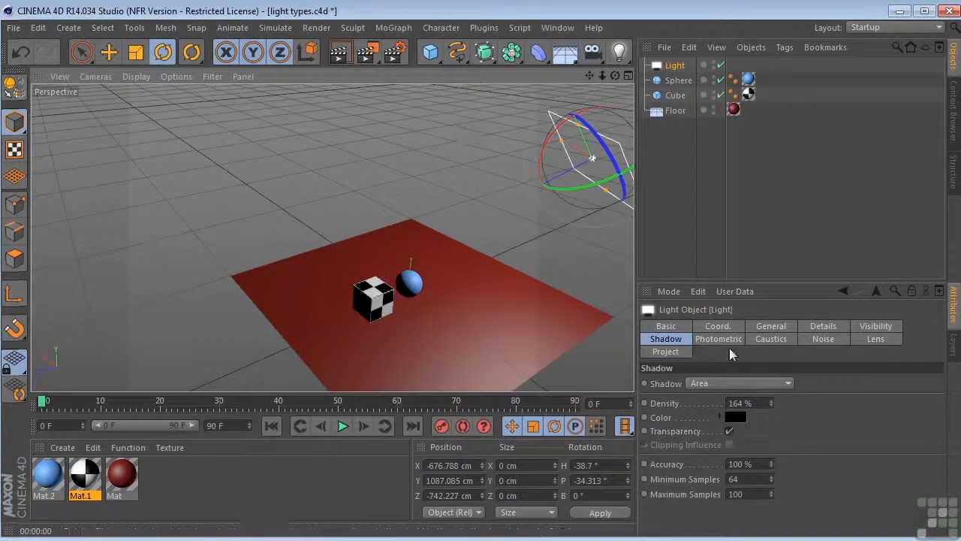
click(720, 384)
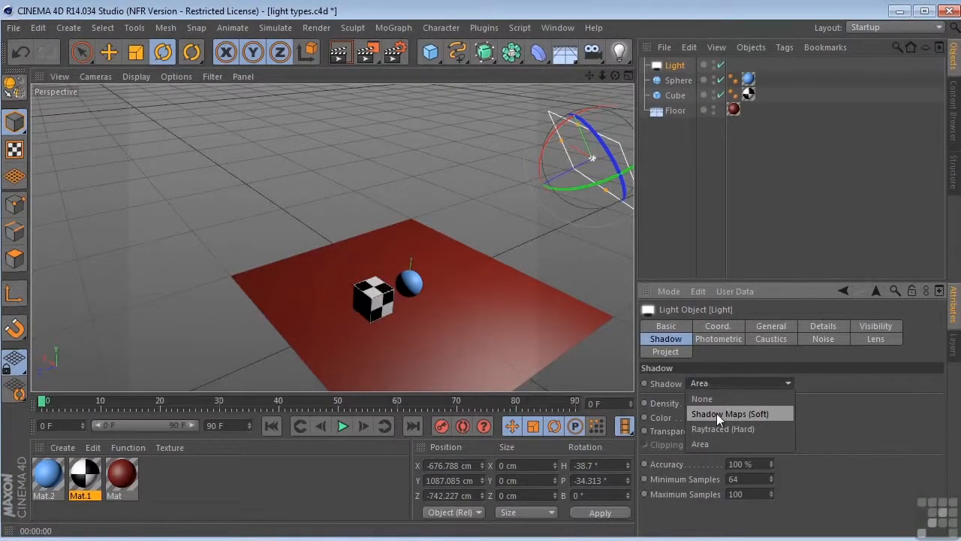
click(716, 413)
scroll(433, 291, up, 3)
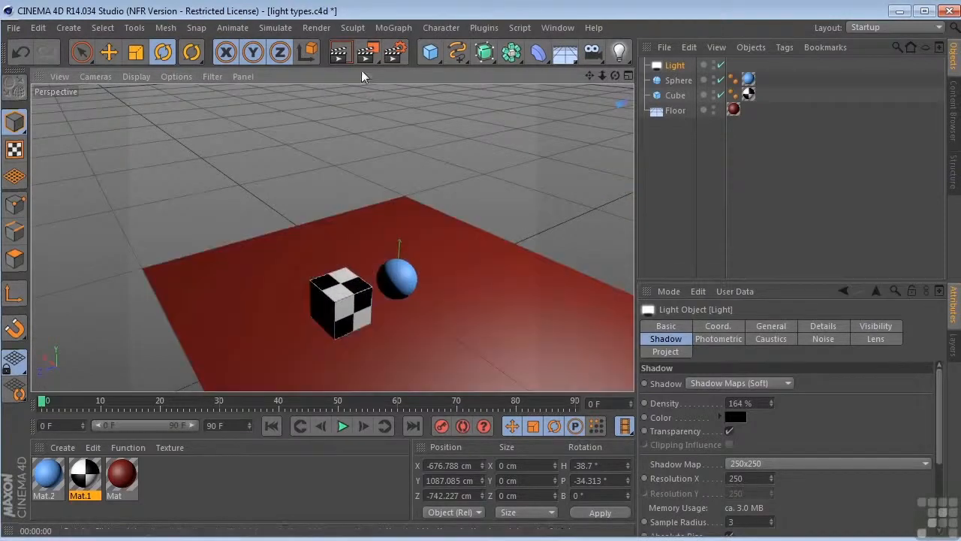
click(339, 54)
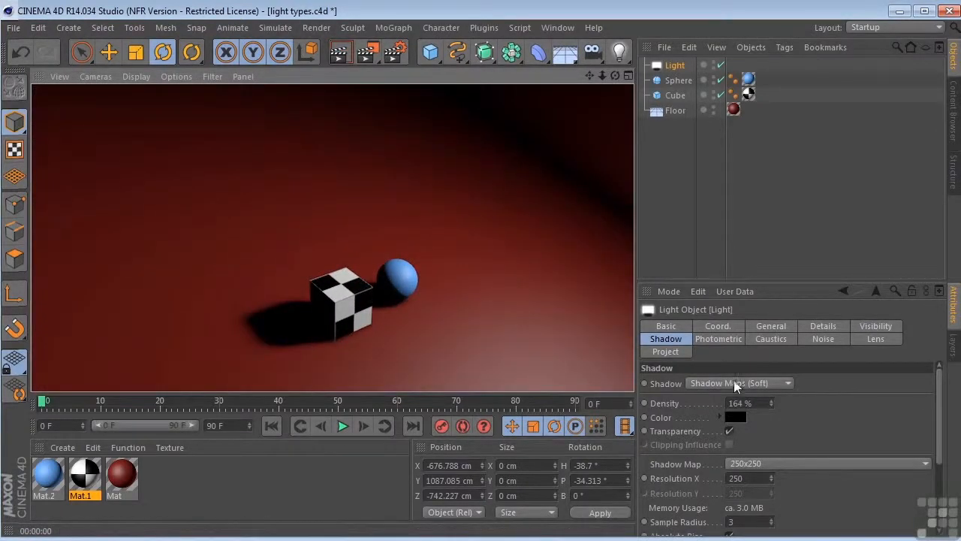
Change the light's shadow type to Raytraced (Hard) and render the active view
click(736, 383)
click(733, 428)
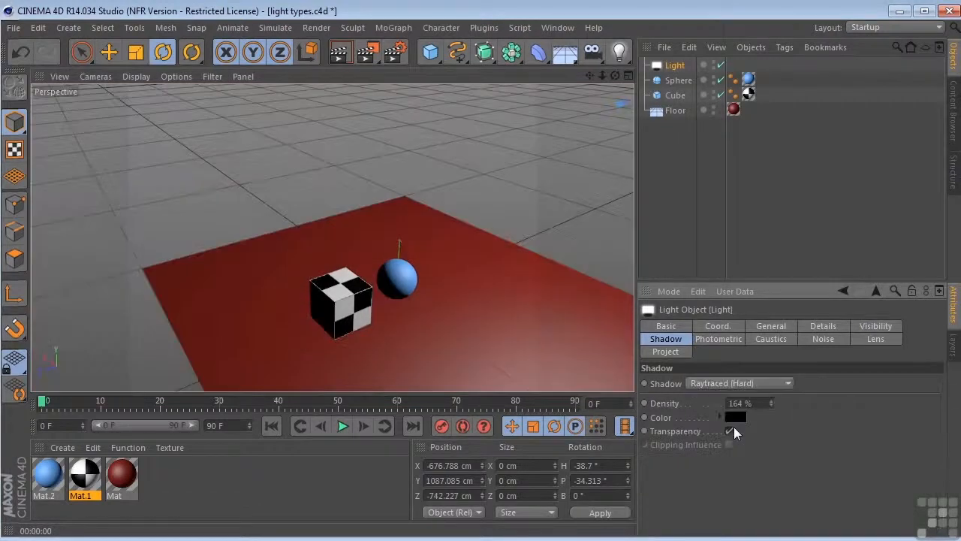
click(341, 51)
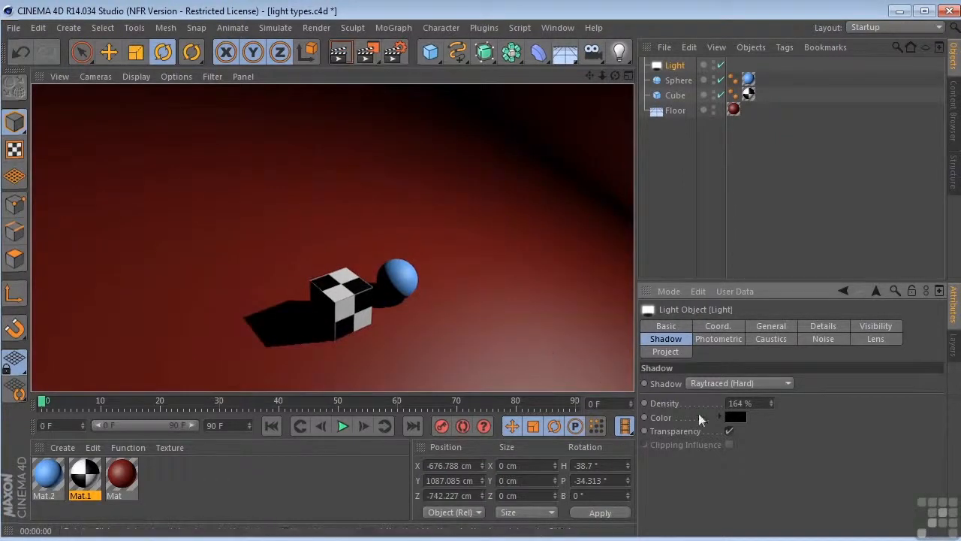
Give the raytraced shadow a dark grey color and render the view with its density at 6% and then at 120%
drag(771, 403, 770, 418)
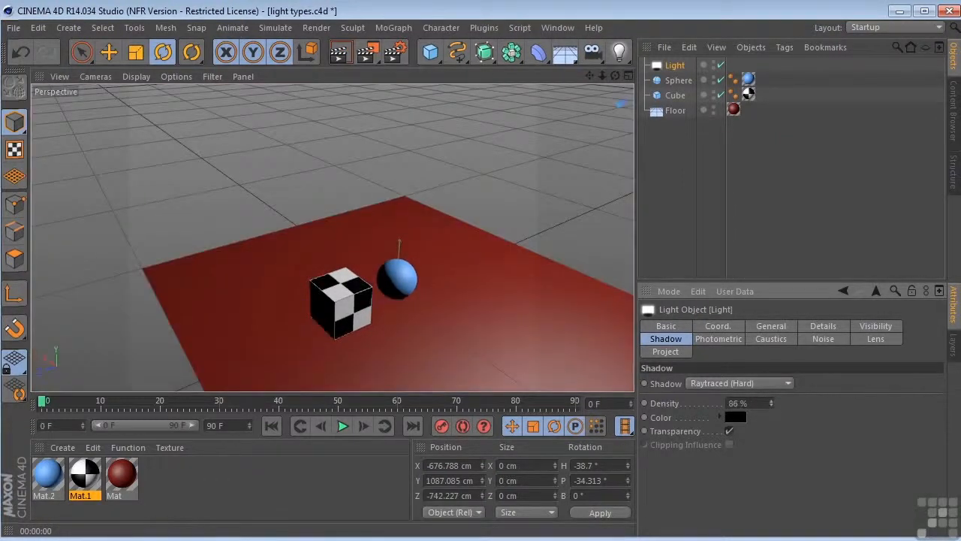
click(734, 418)
drag(687, 404, 648, 423)
click(698, 486)
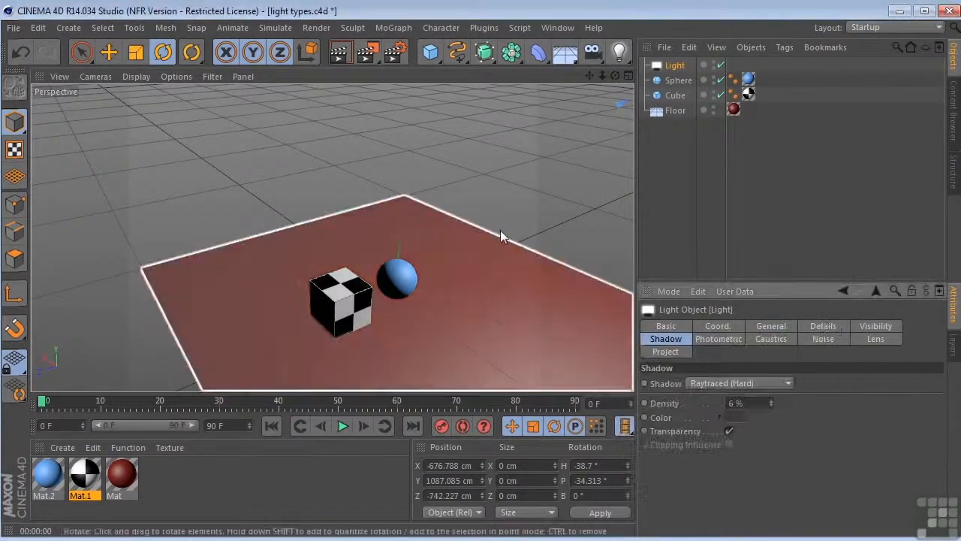
click(335, 59)
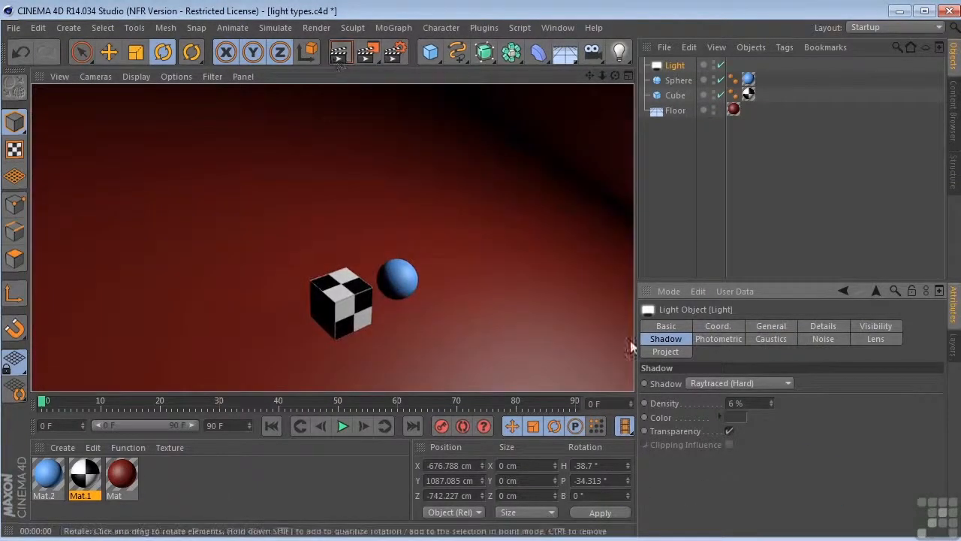
drag(771, 403, 801, 403)
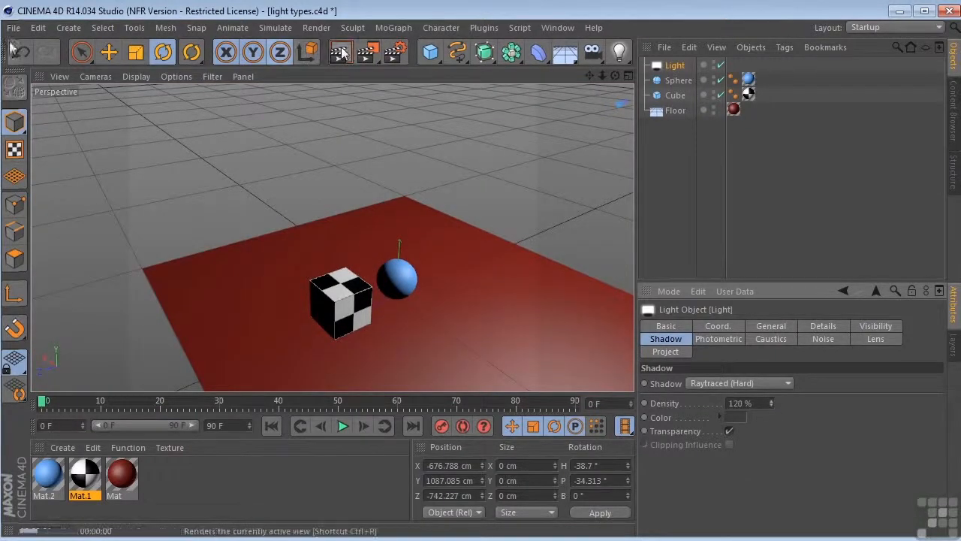
click(338, 53)
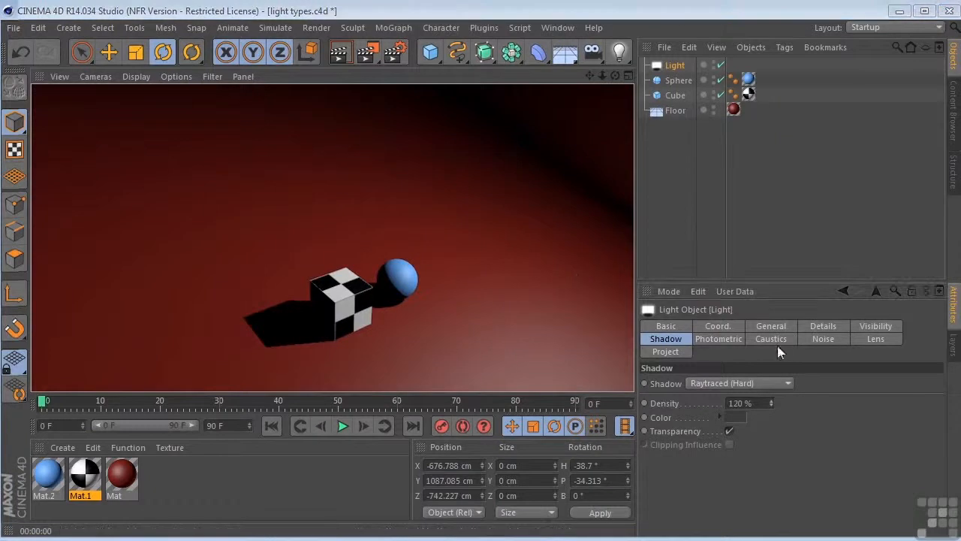
Switch the light to Shadow Maps (Soft) with a 2000x2000 shadow map and render the scene to the Picture Viewer
click(746, 383)
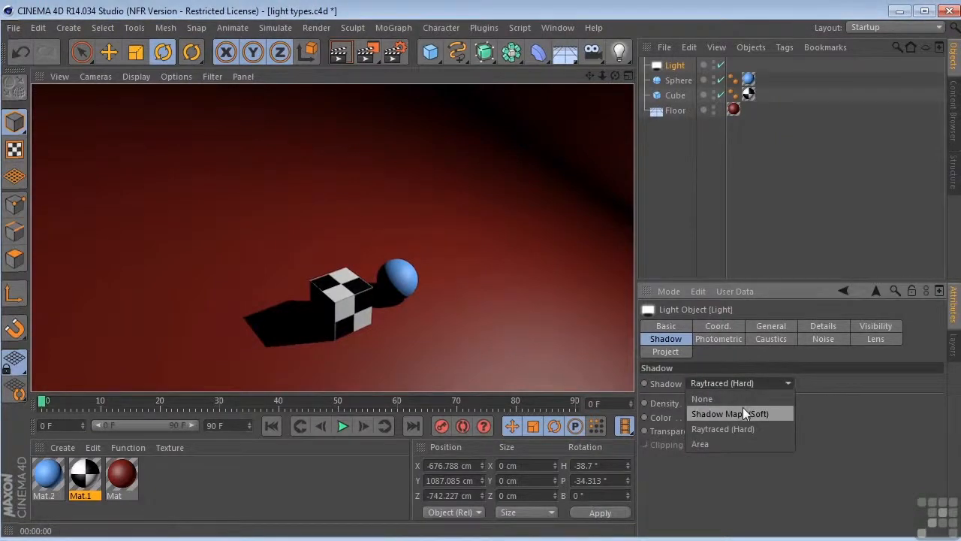
click(743, 407)
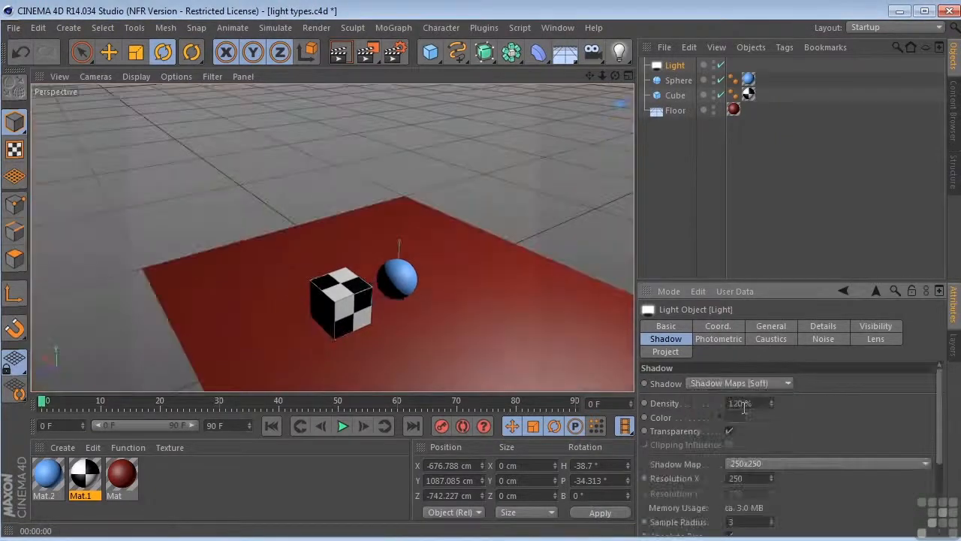
click(767, 463)
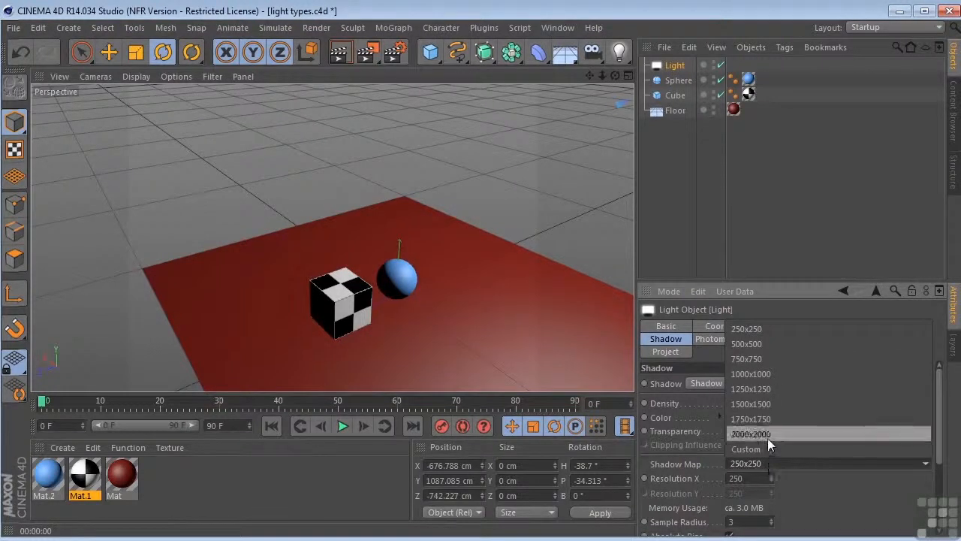
click(768, 437)
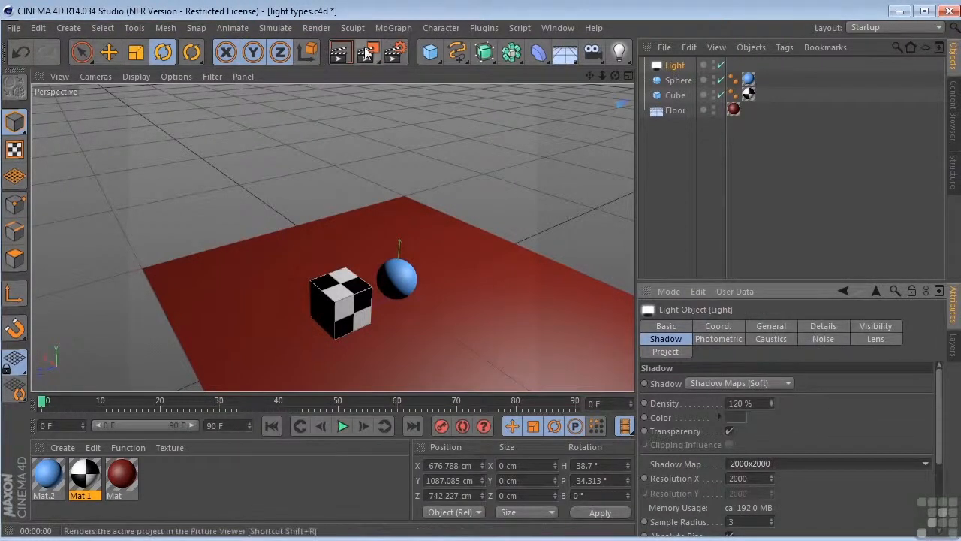
click(367, 51)
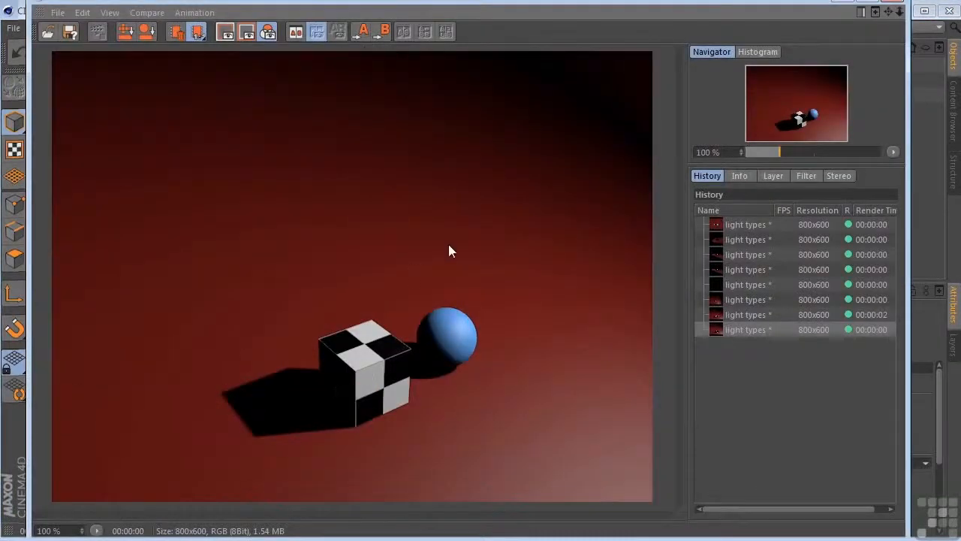